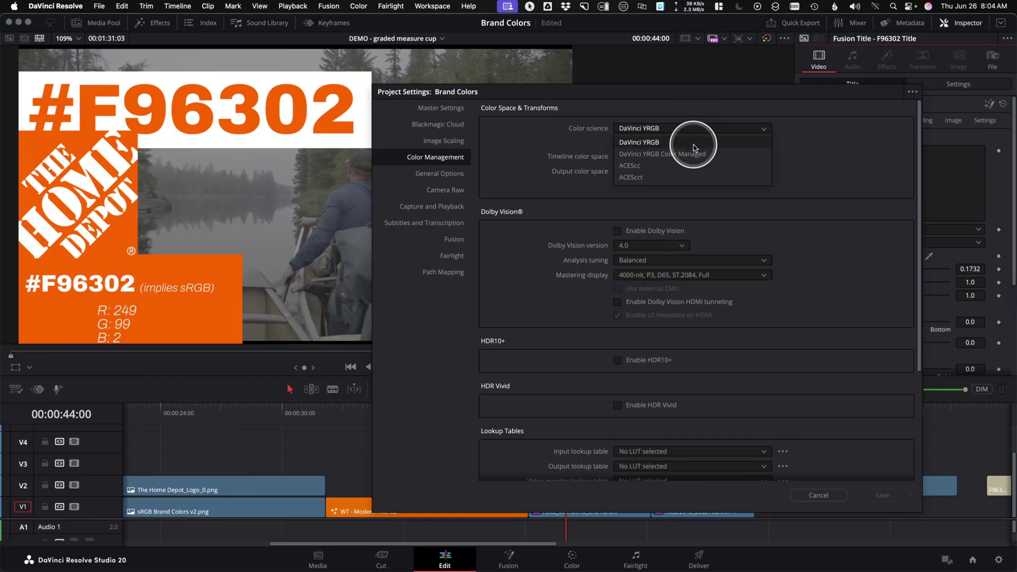
Step: Choose DaVinci YRGB Color Managed colour science with DWG Intermediate processing and save the settings
left_click(693, 153)
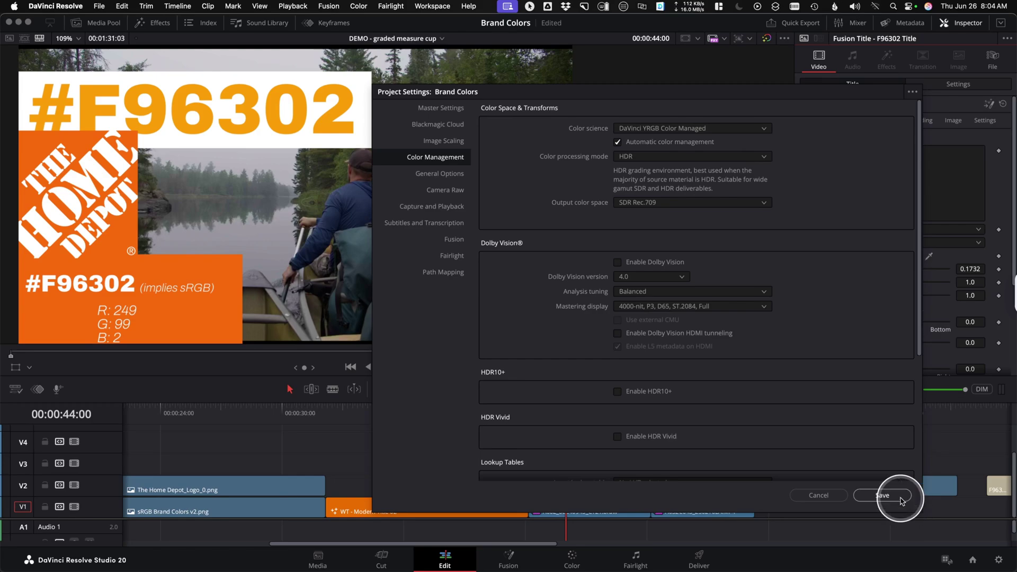
left_click(901, 498)
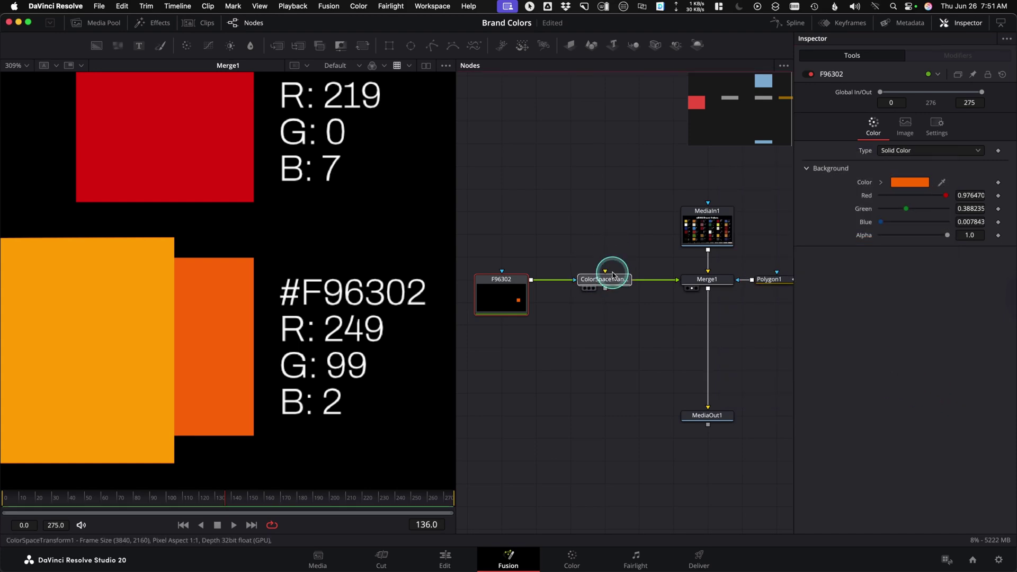
Step: Insert a ColorSpaceTransform after the F96302 swatch and enable Apply Inverse OOTF
left_click(615, 285)
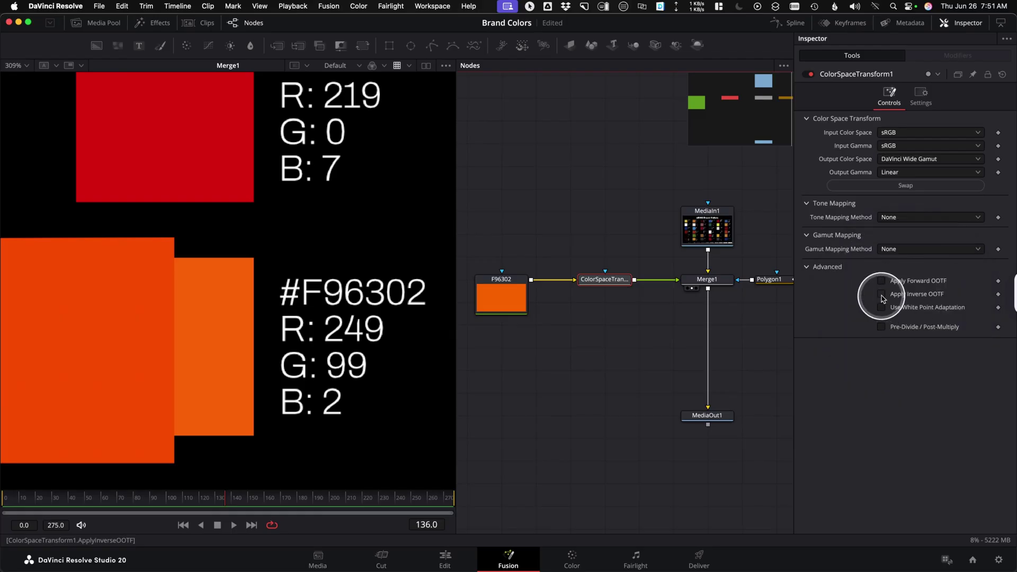
left_click(882, 294)
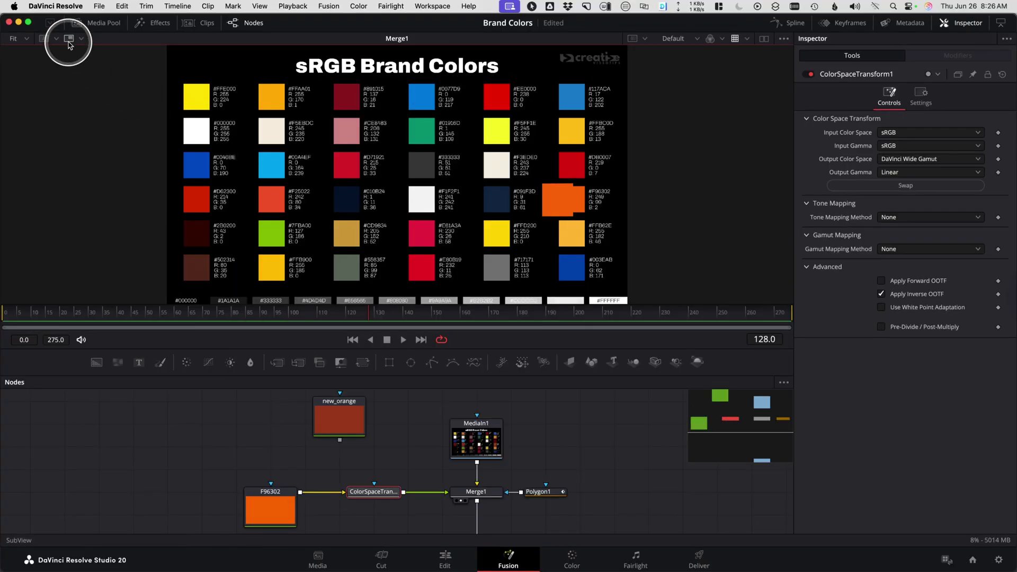
Step: Turn on the viewer SubView and set it to Metadata to list chromaticities and gamma
left_click(69, 42)
left_click(81, 38)
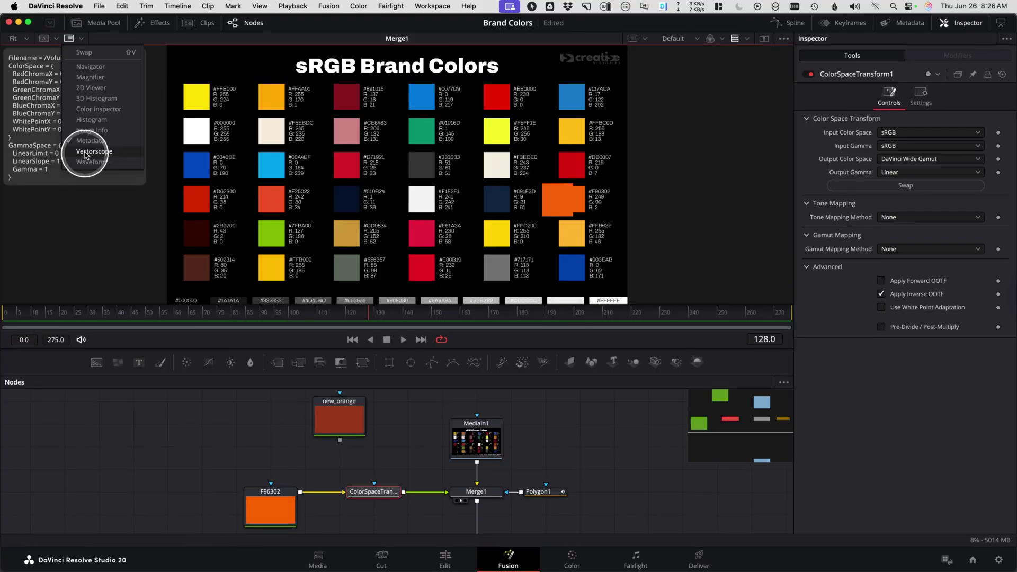
left_click(85, 142)
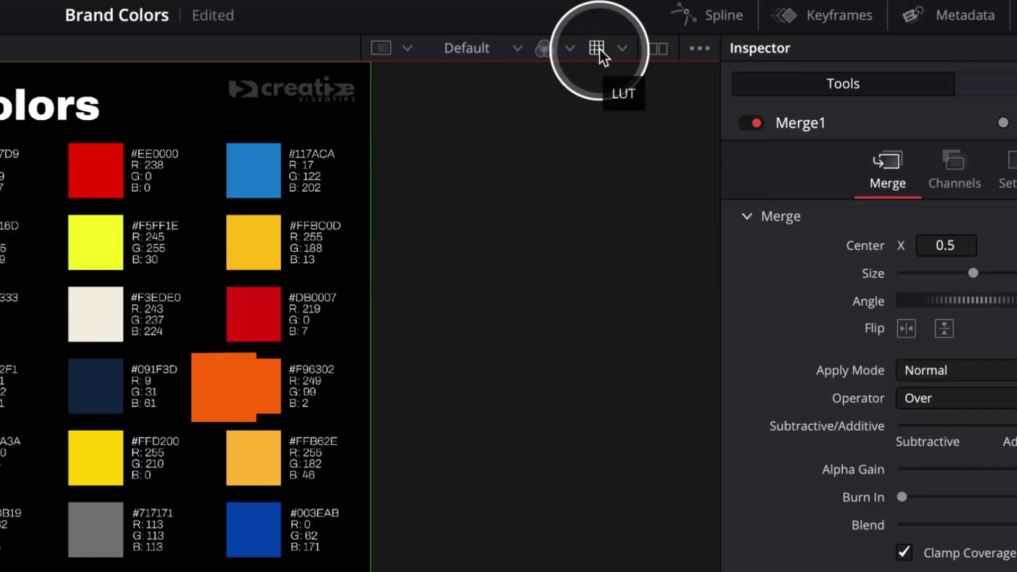
Step: Toggle the viewer LUT on and off twice, leaving it off
left_click(601, 56)
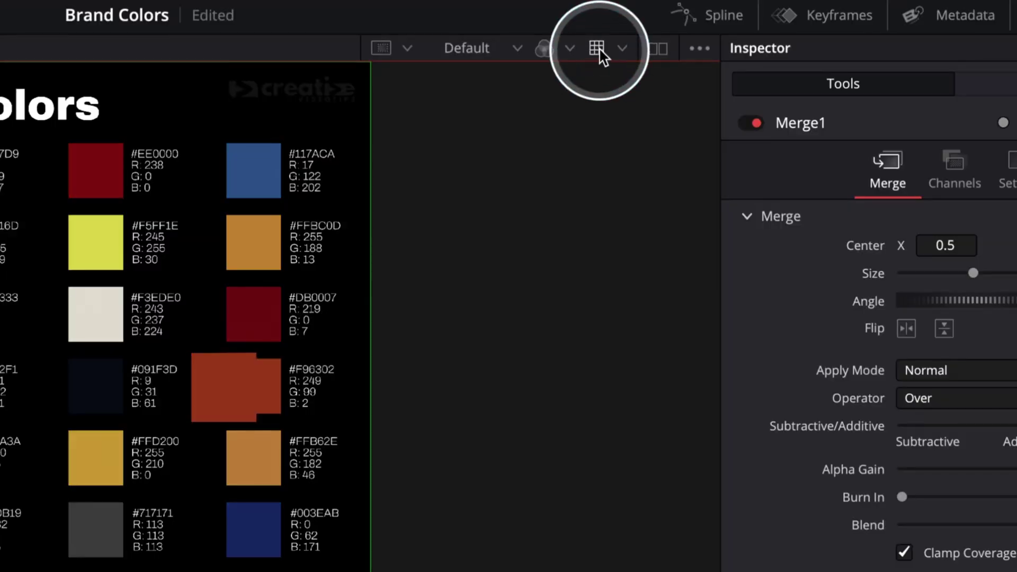
left_click(600, 51)
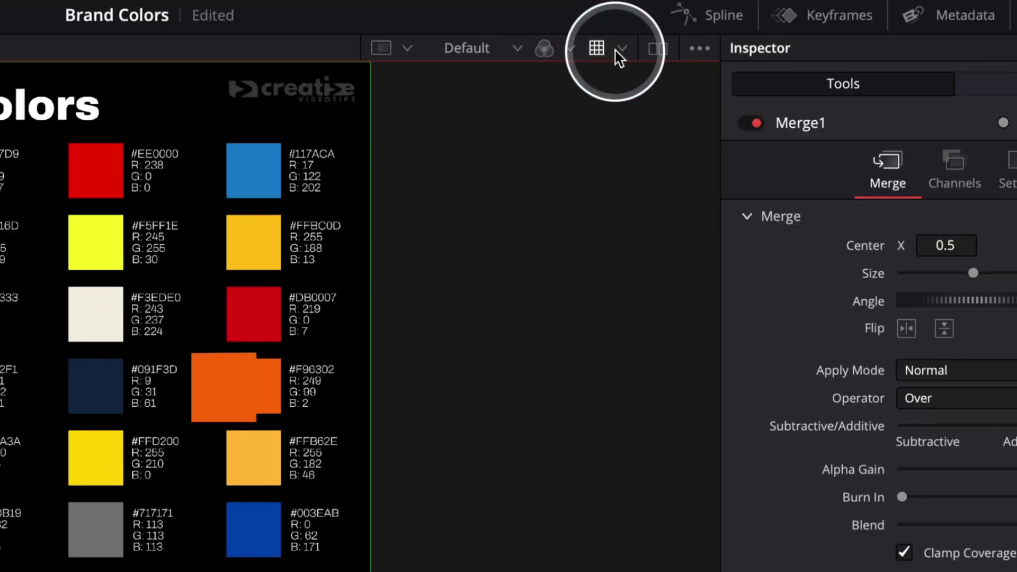
left_click(717, 38)
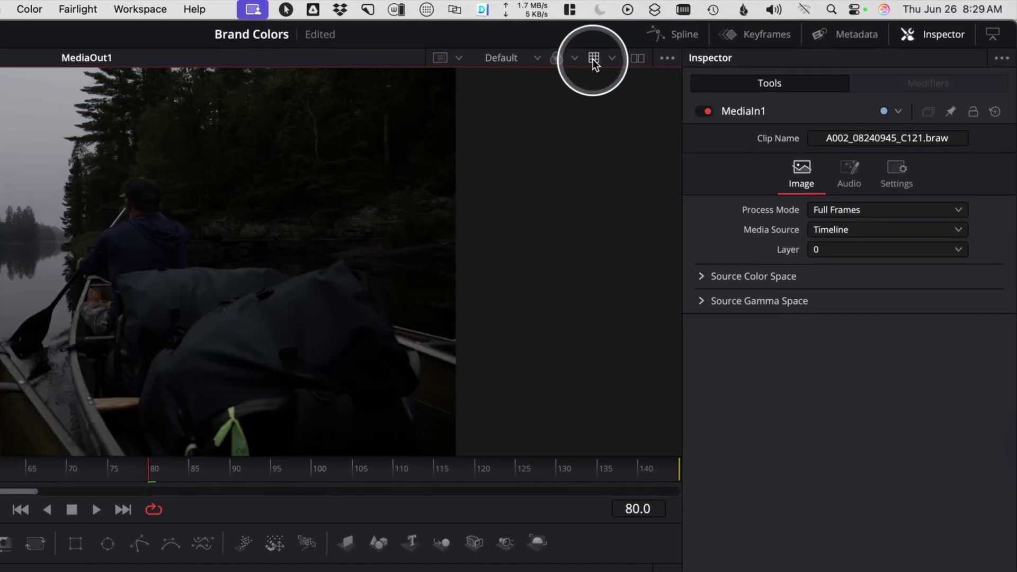
left_click(593, 59)
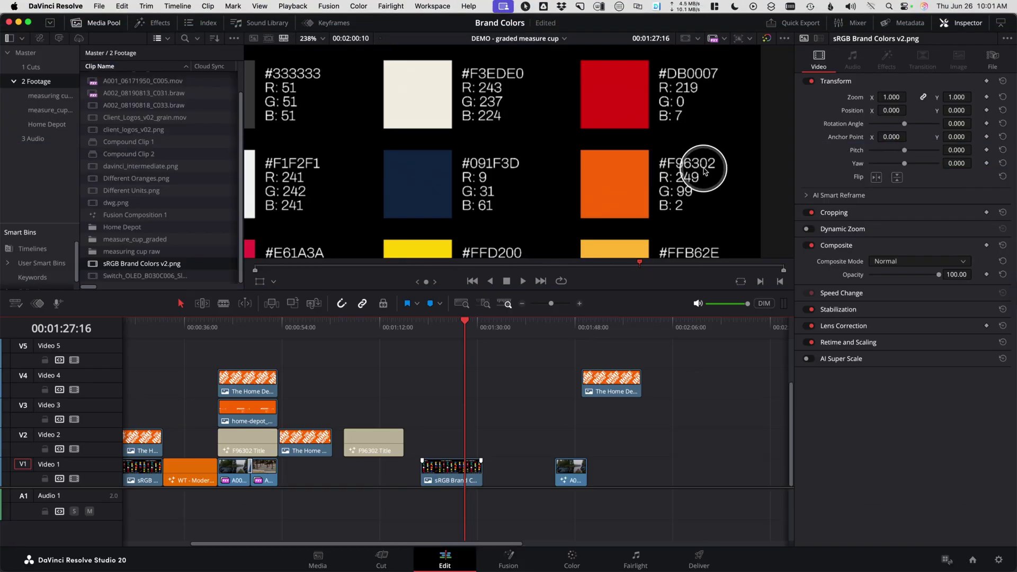
Step: Check the Rec.709 Gamma 2.2 output in Color Management, then move to the Home Depot graphic
key("shift+9")
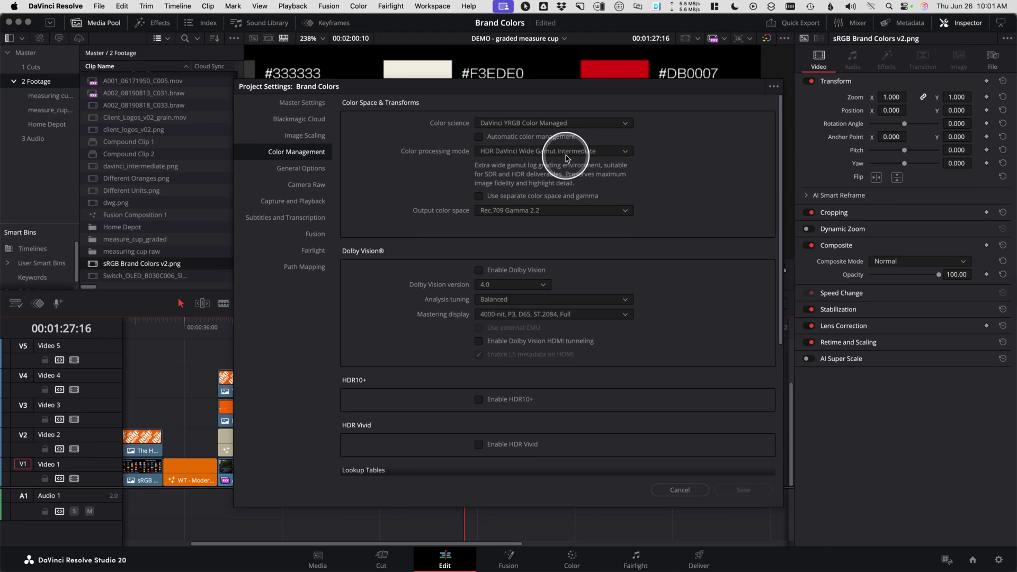
left_click(681, 492)
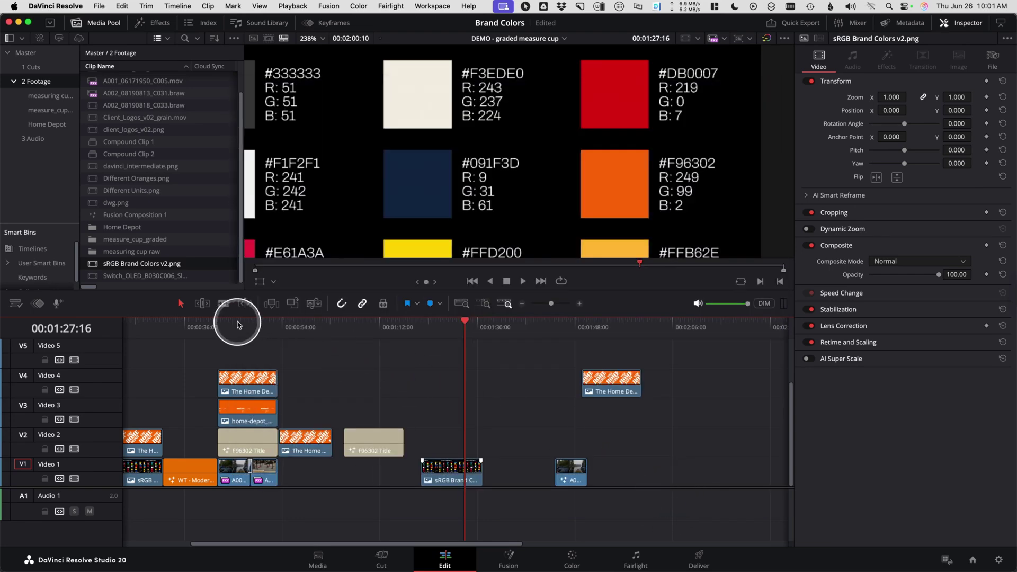
left_click(235, 321)
left_click(235, 473)
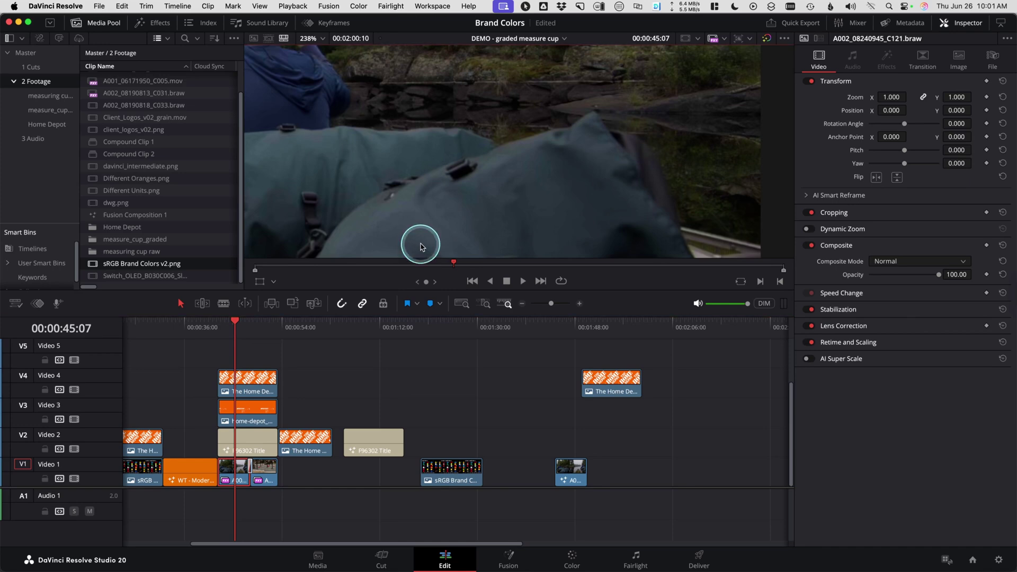
Step: Scrub to the brand colours chart and select the sRGB Brand Colors clip on V1
scroll(422, 228, "down", 5)
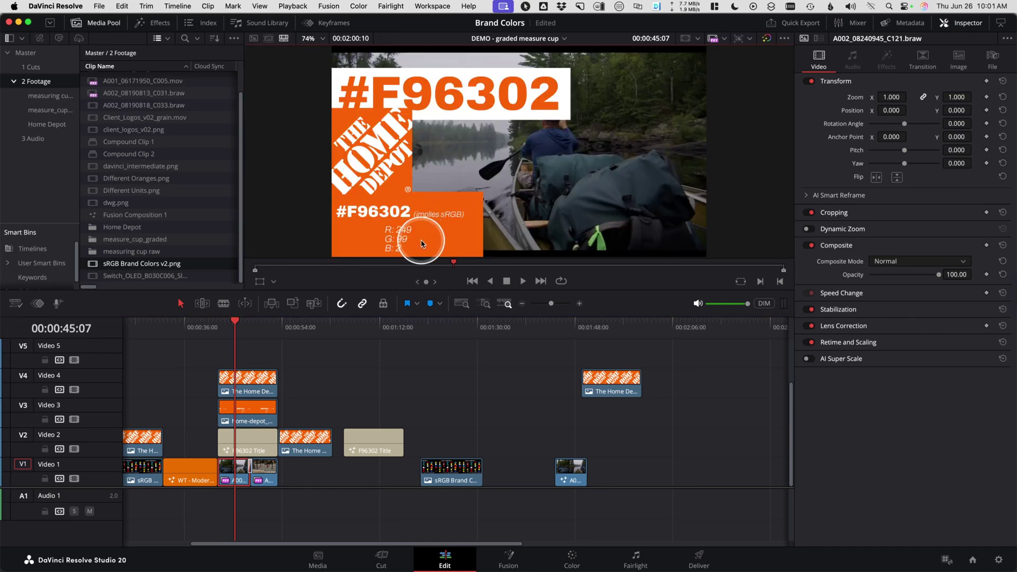
left_click(437, 323)
left_click(272, 322)
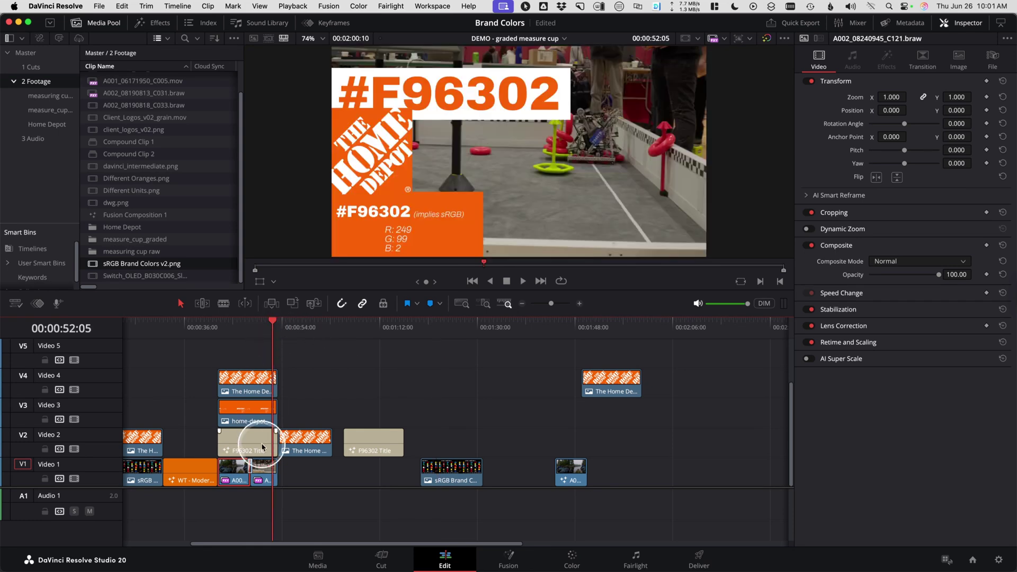
left_click(266, 470)
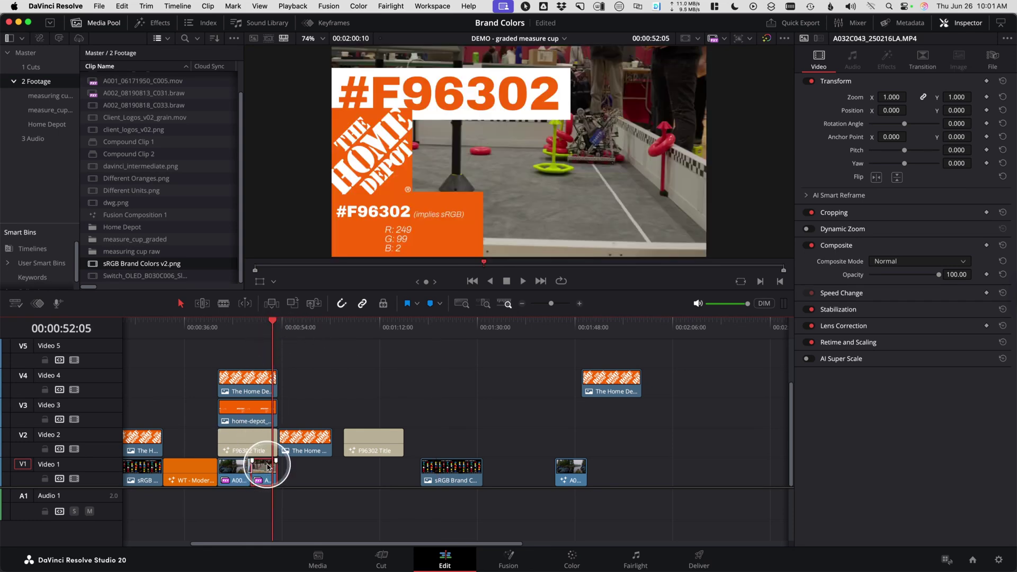
left_click(434, 332)
left_click(447, 476)
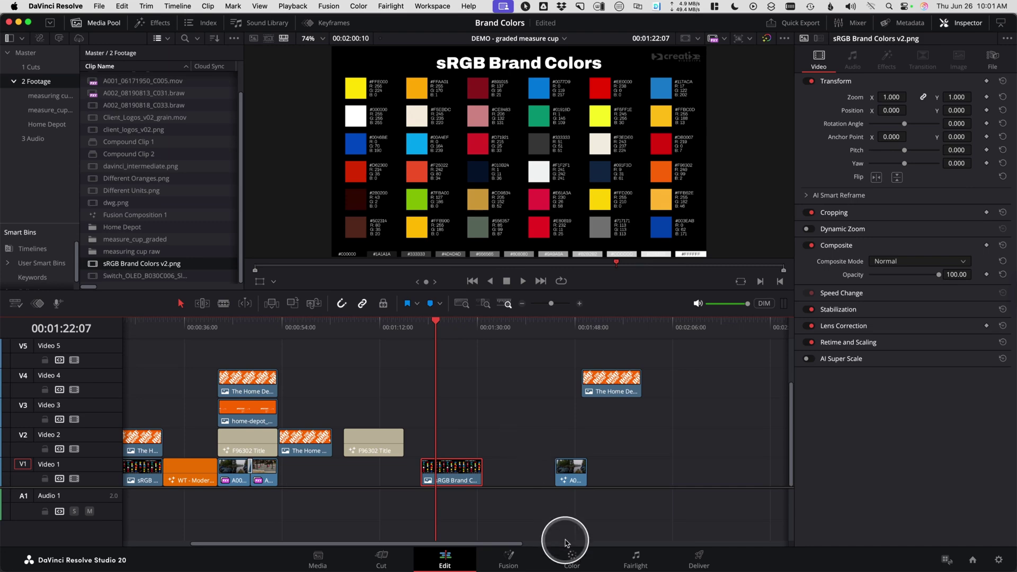
Step: On the Color page, set the Brand Colors clip's input color space to sRGB
left_click(574, 567)
right_click(830, 332)
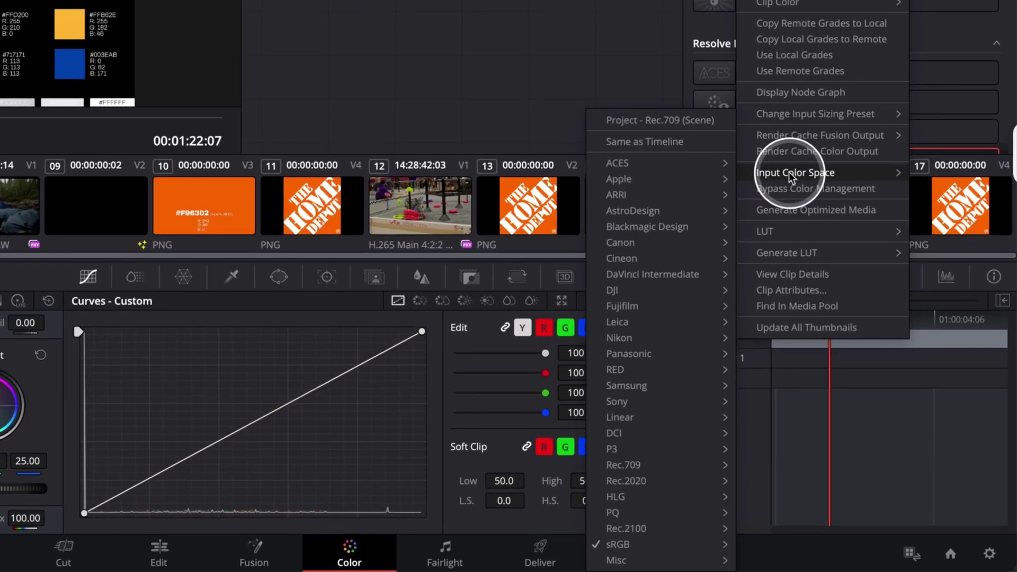
mouse_move(704, 544)
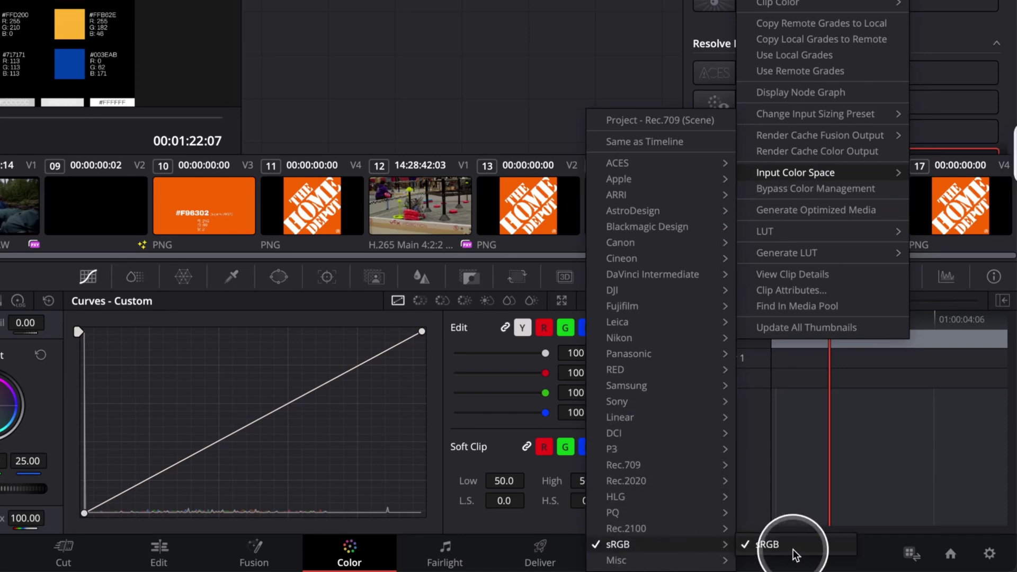
left_click(854, 546)
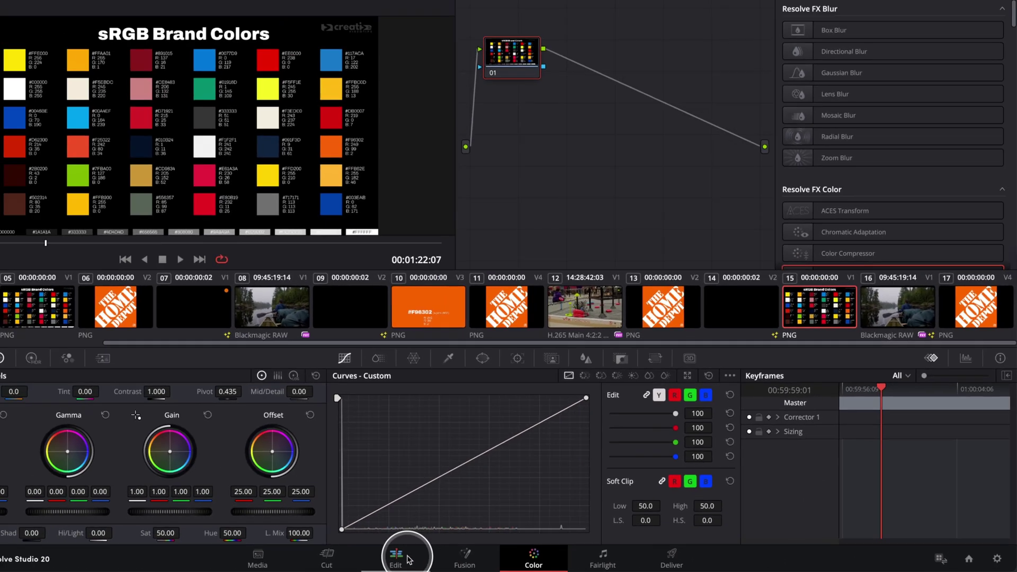
Step: On the Edit page, find the clip in the Media Pool and confirm its input color space is sRGB
left_click(408, 560)
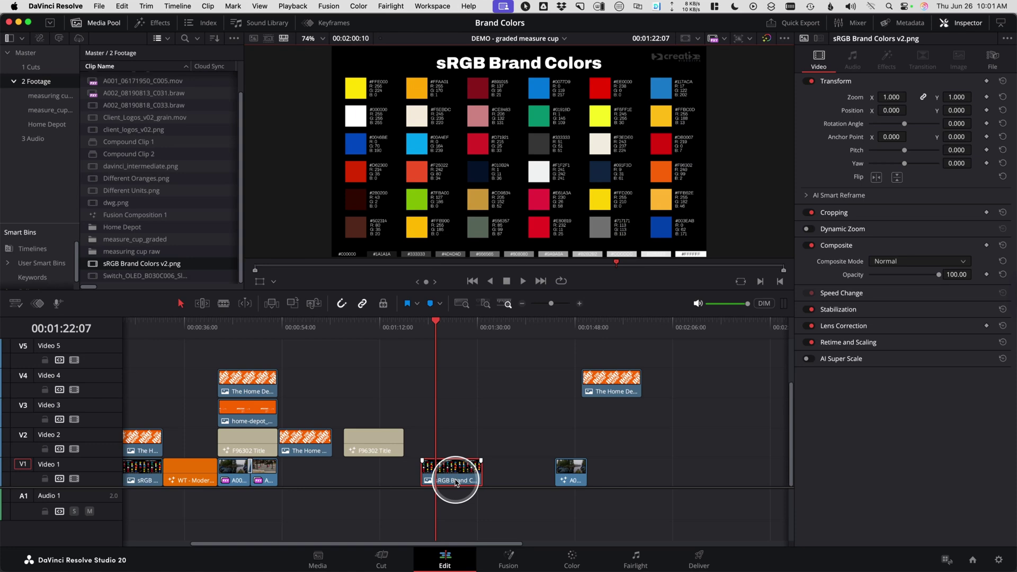
right_click(451, 470)
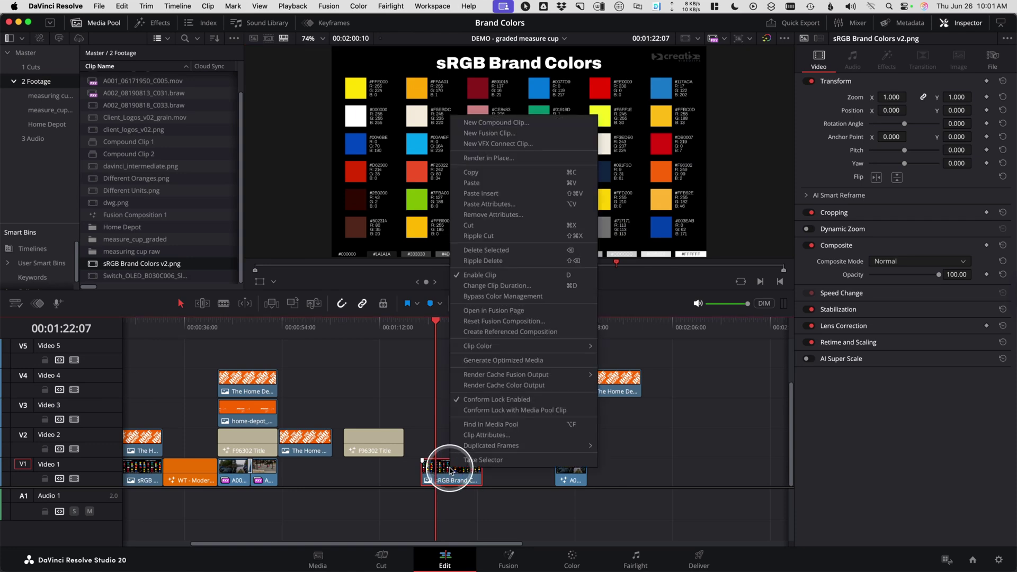
left_click(499, 428)
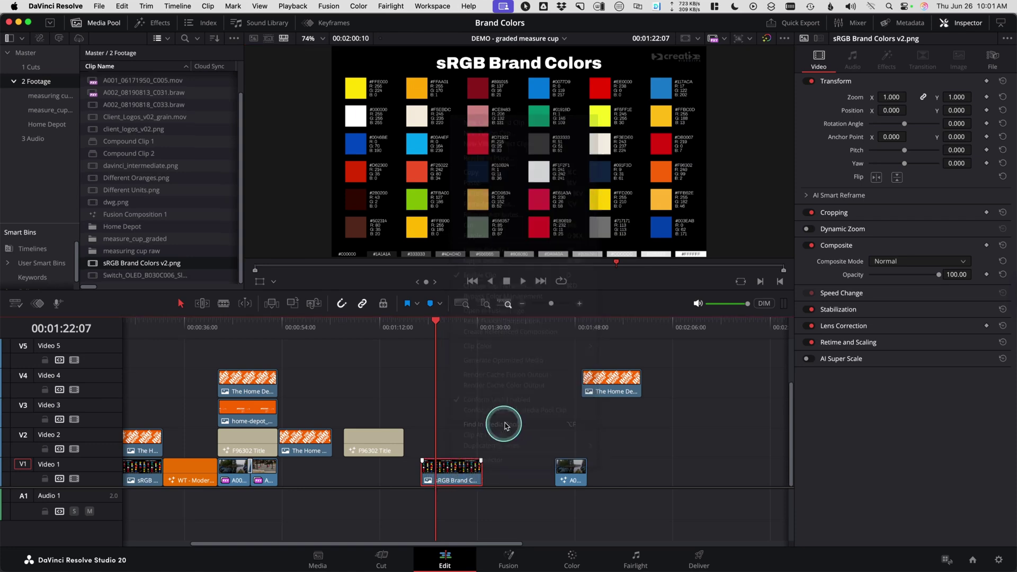
right_click(99, 263)
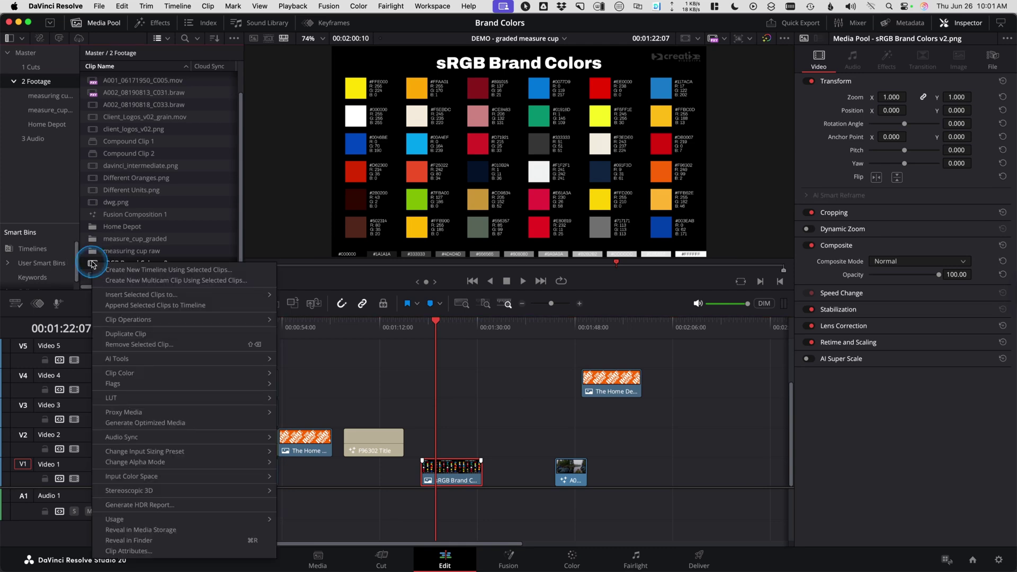
mouse_move(232, 476)
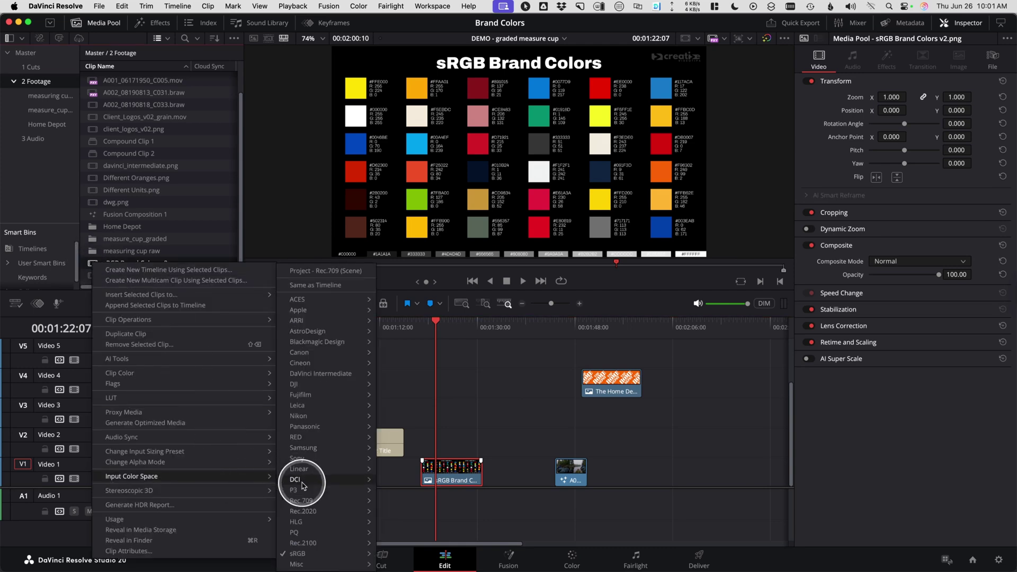
left_click(463, 360)
left_click(457, 324)
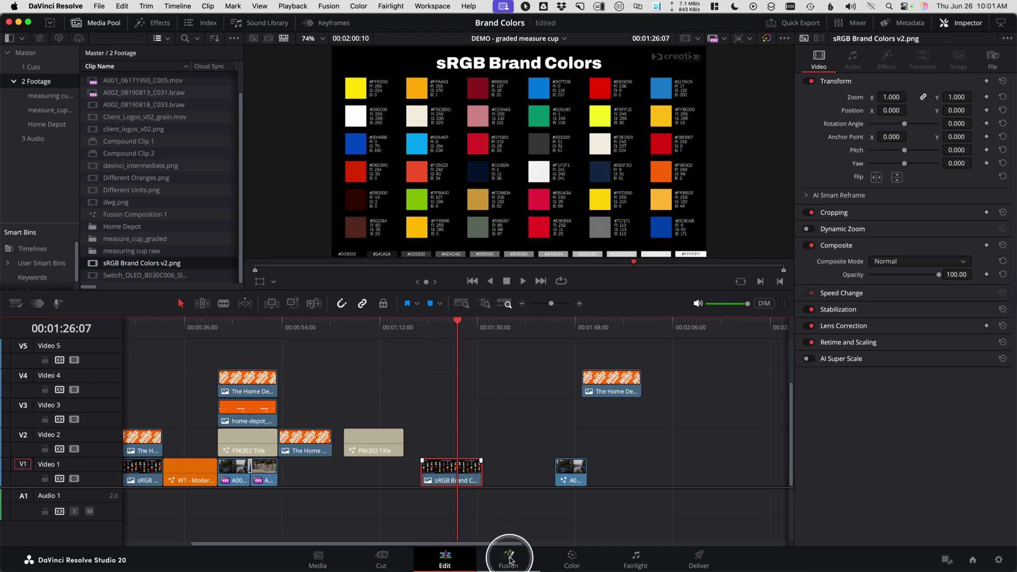
Step: Open the clip in Fusion and place MediaOut1 directly below MediaIn1
left_click(511, 560)
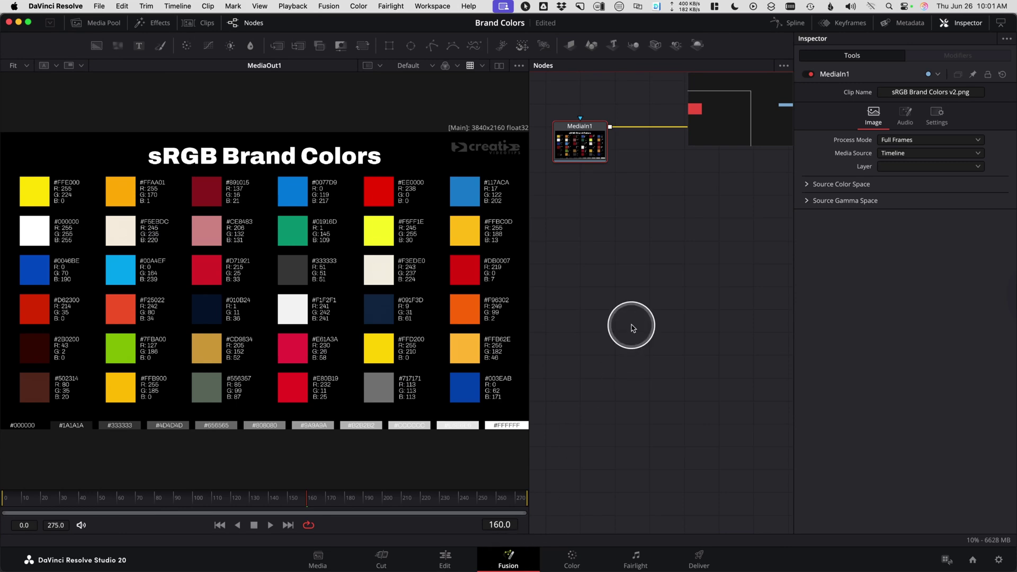
scroll(636, 284, "up", 3)
left_click_drag(777, 211, 631, 338)
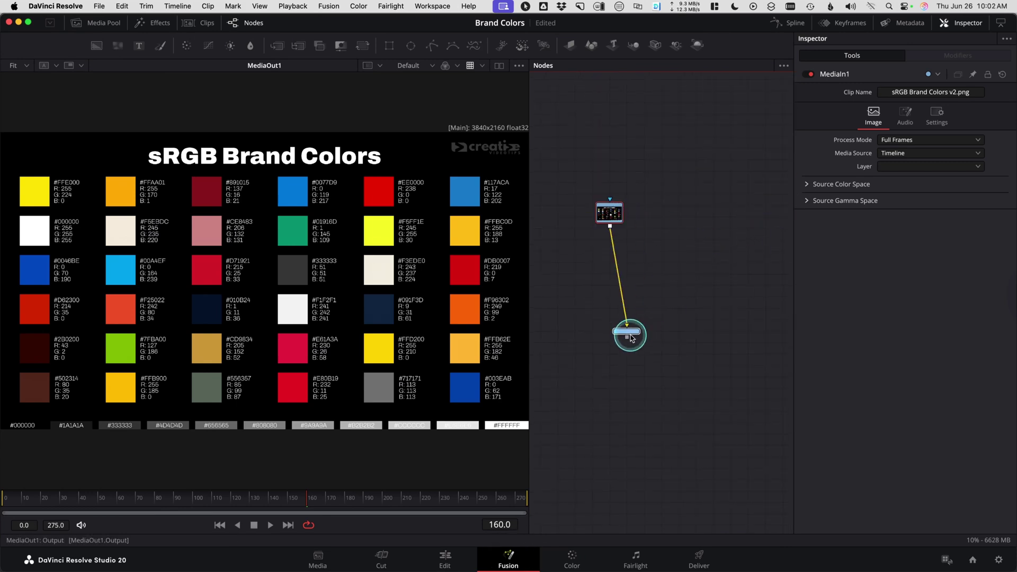
left_click(609, 333)
Step: Apply the Mid Flow Vertical layout preset and zoom the viewer onto the #F96302 swatch
left_click(432, 6)
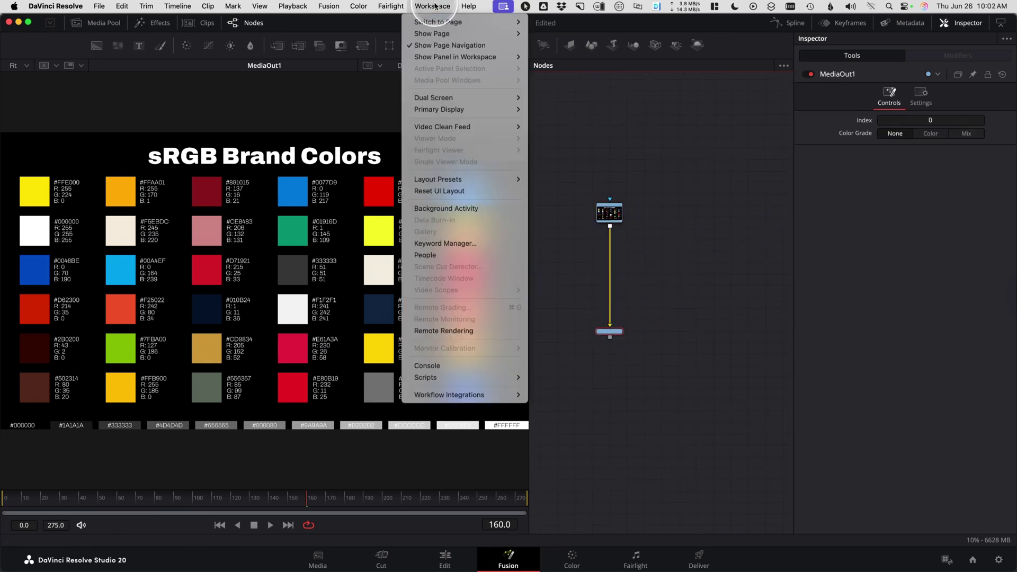
left_click(474, 181)
mouse_move(594, 209)
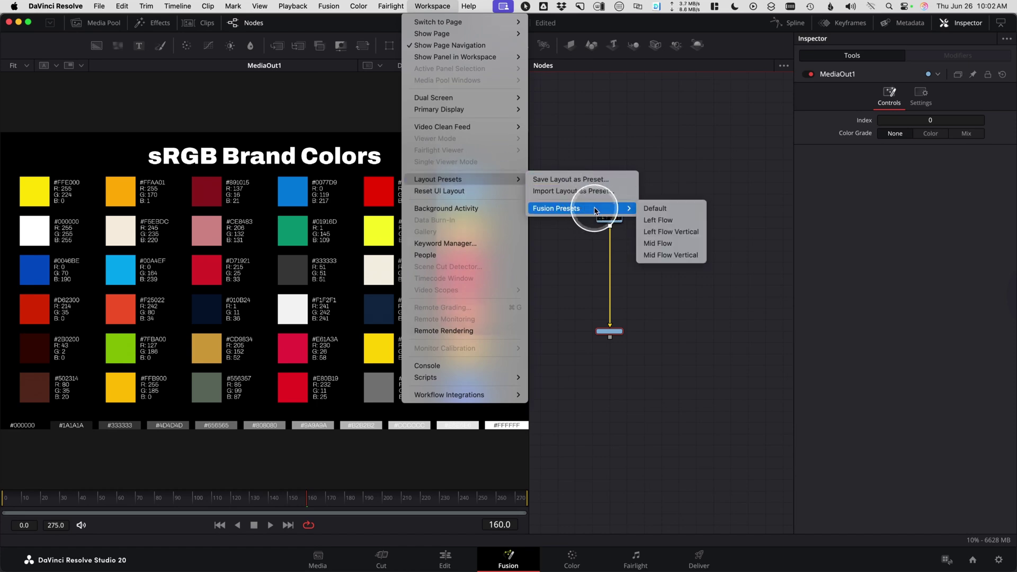
left_click(670, 256)
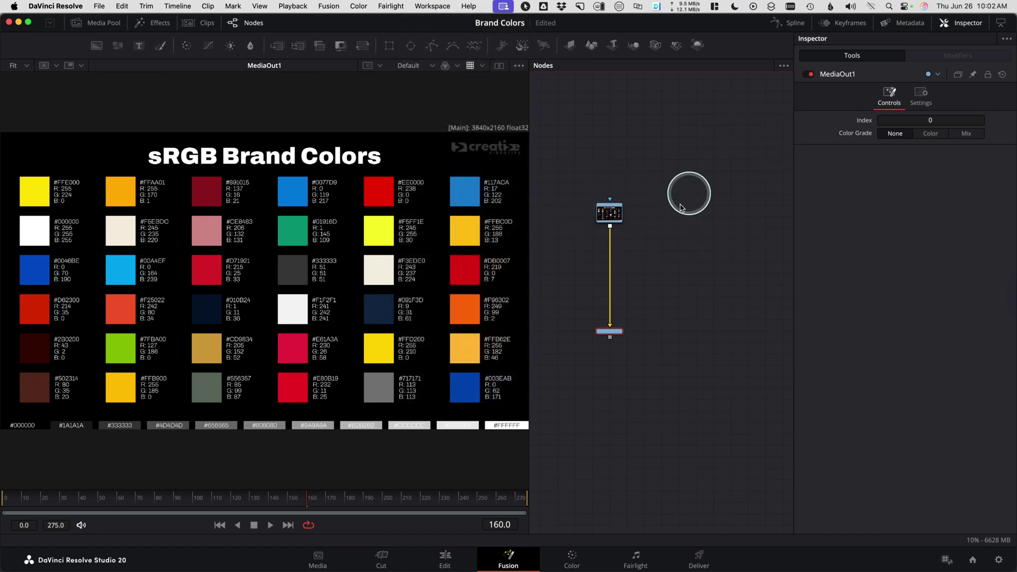
left_click_drag(746, 198, 799, 193)
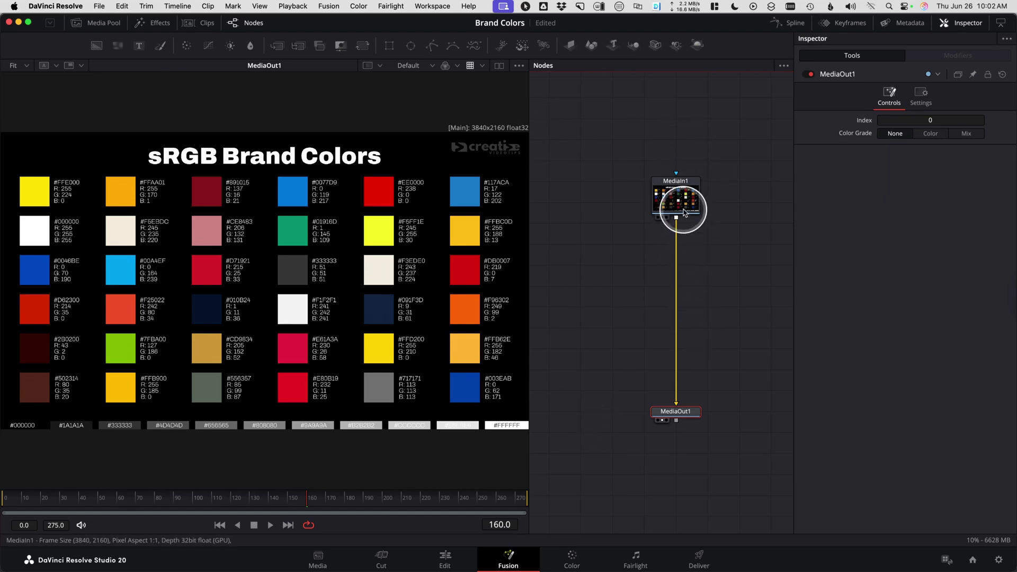
scroll(632, 273, "up", 2)
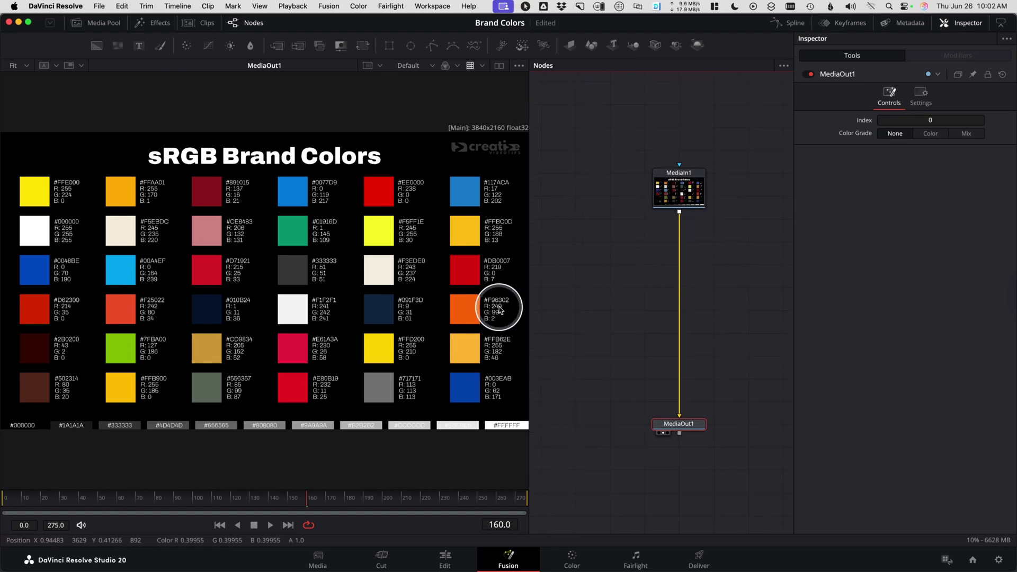
left_click_drag(495, 302, 399, 292)
scroll(400, 292, "up", 4)
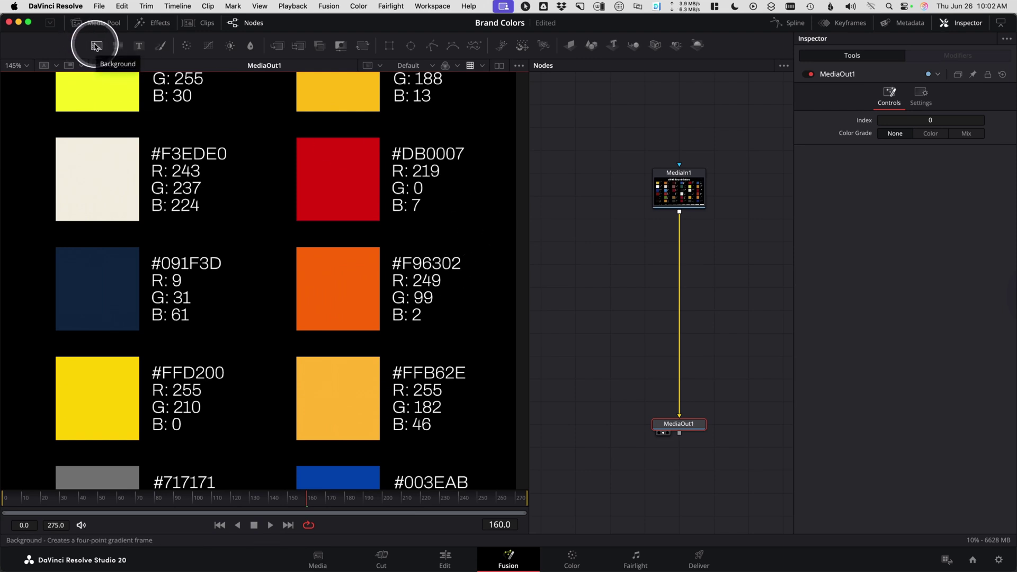
Step: Add Background1 coloured F96302, view it full frame, and set it beside the main chain
left_click_drag(96, 46, 578, 254)
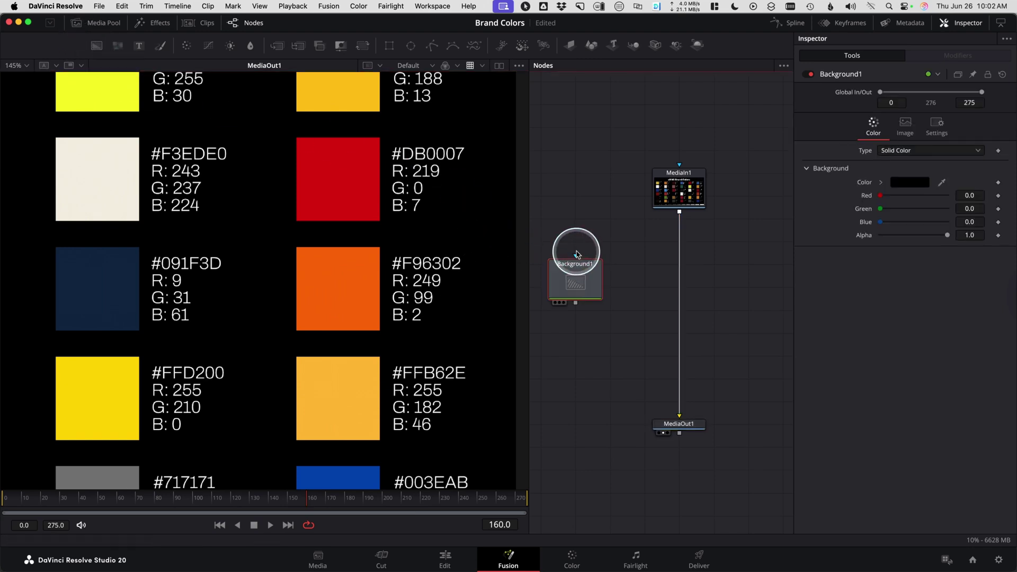
left_click(912, 183)
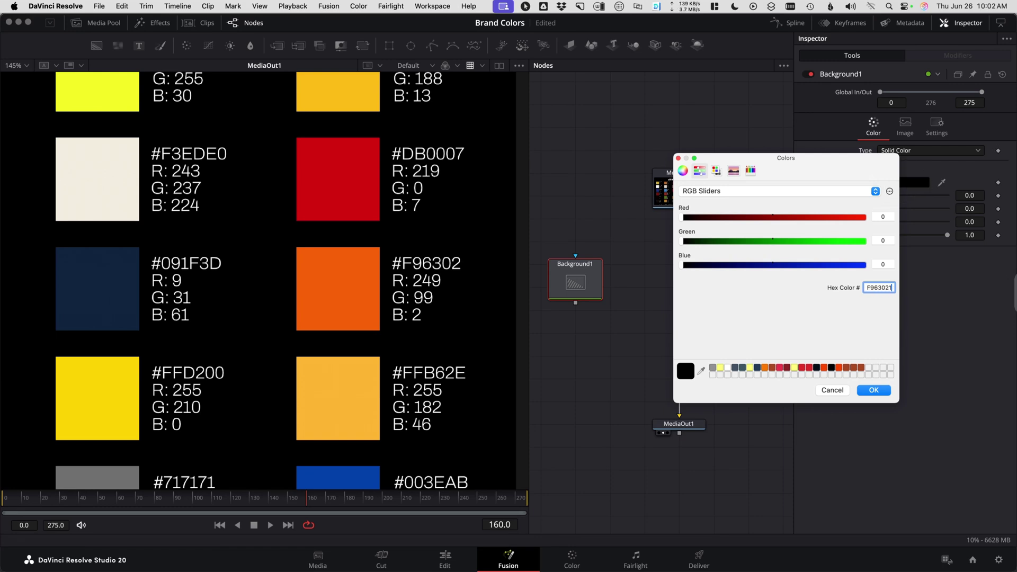
key("Return")
left_click_drag(572, 281, 167, 204)
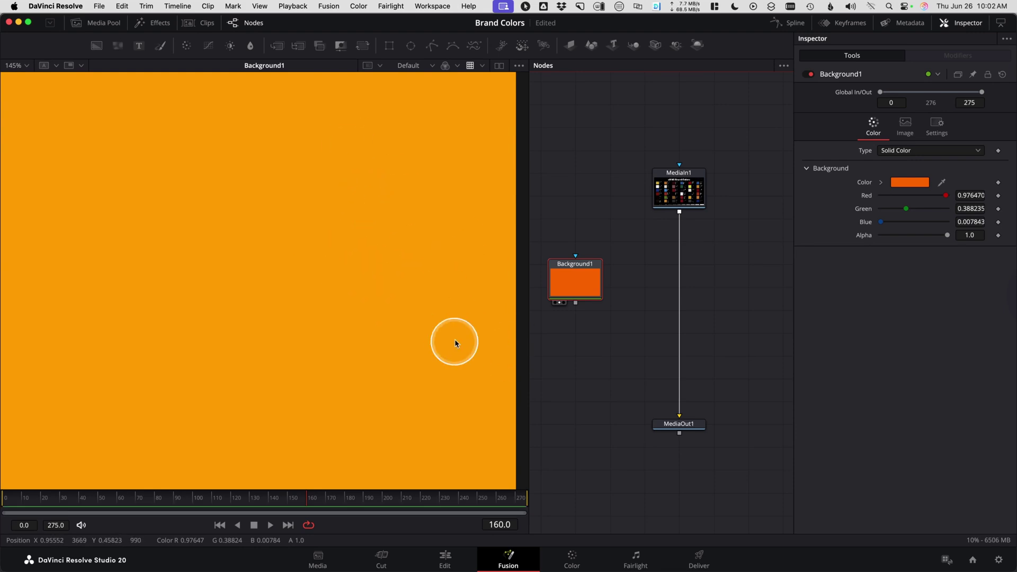
scroll(742, 366, "left", 5)
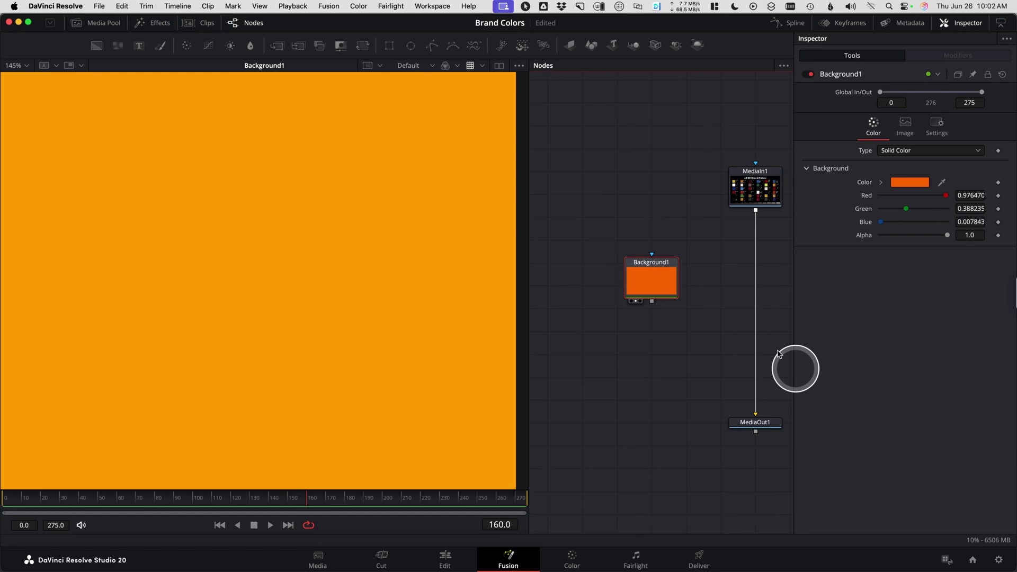
left_click_drag(660, 286, 592, 284)
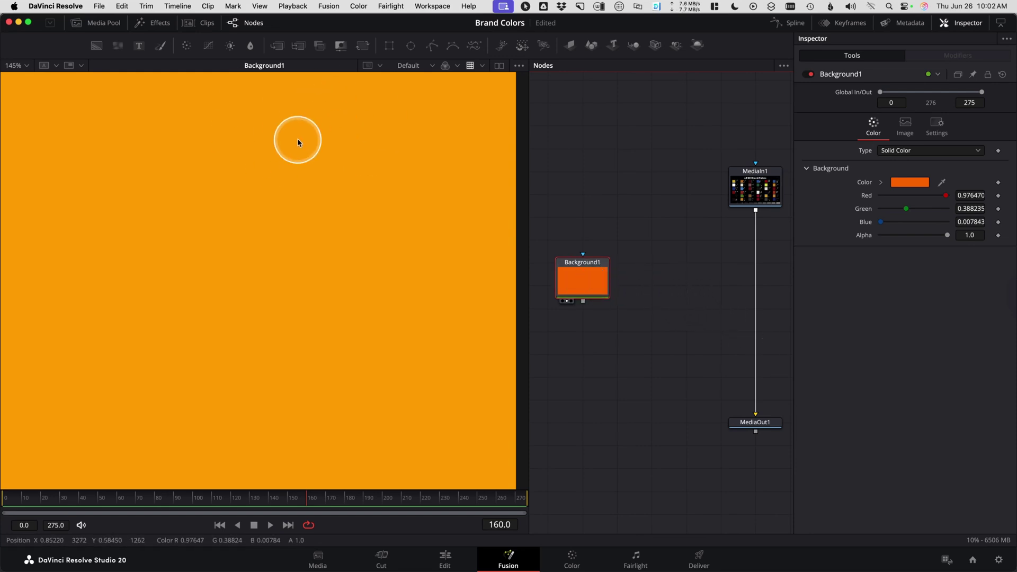
Step: Load MediaIn1 into the second viewer buffer, keeping Background1 in the first
left_click(56, 65)
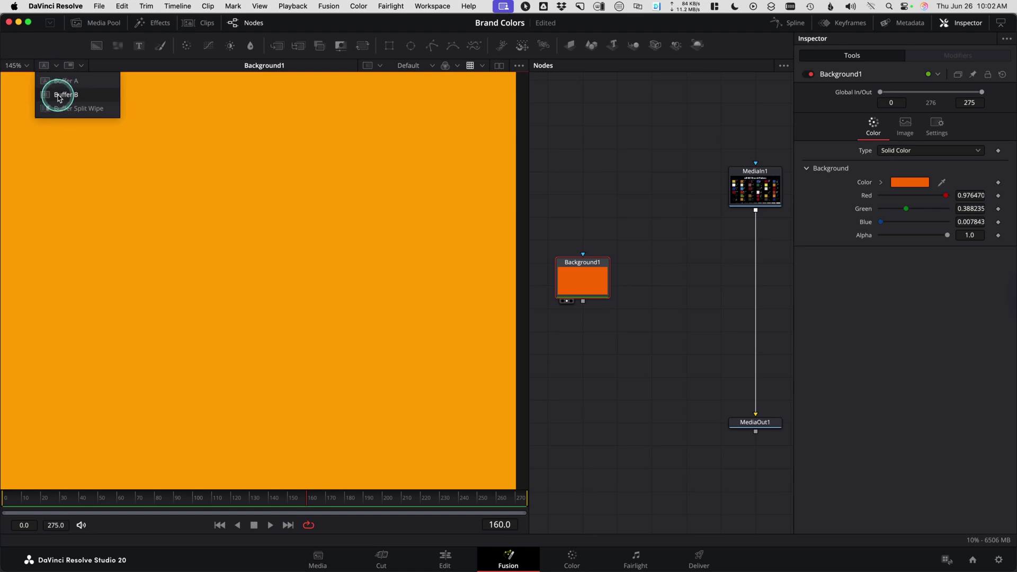
left_click(58, 96)
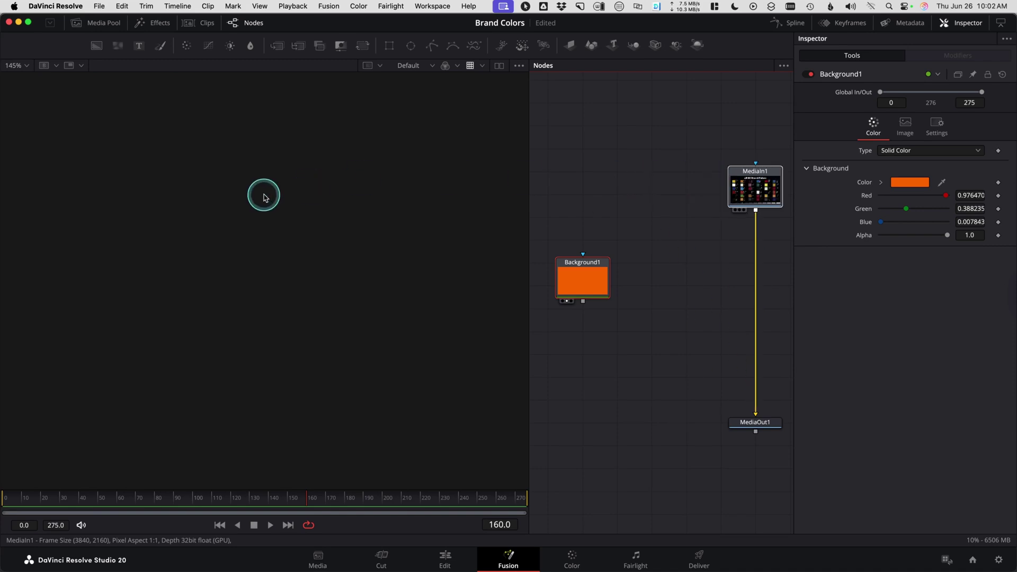
left_click_drag(262, 198, 280, 243)
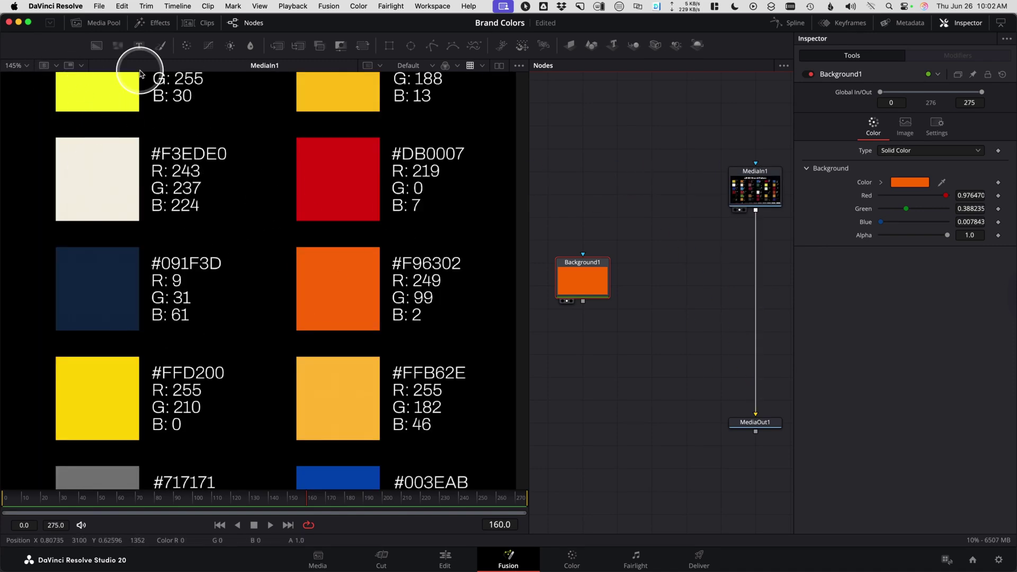
left_click(57, 66)
left_click(58, 82)
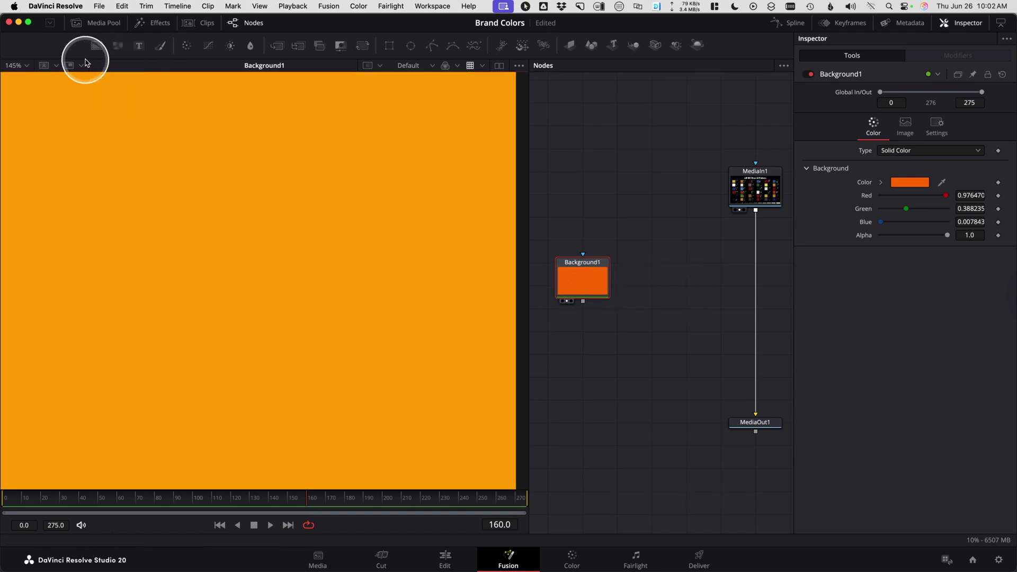
Step: Show a Buffer Split Wipe zoomed on the F96302 swatch and drag the divider across it
left_click(57, 65)
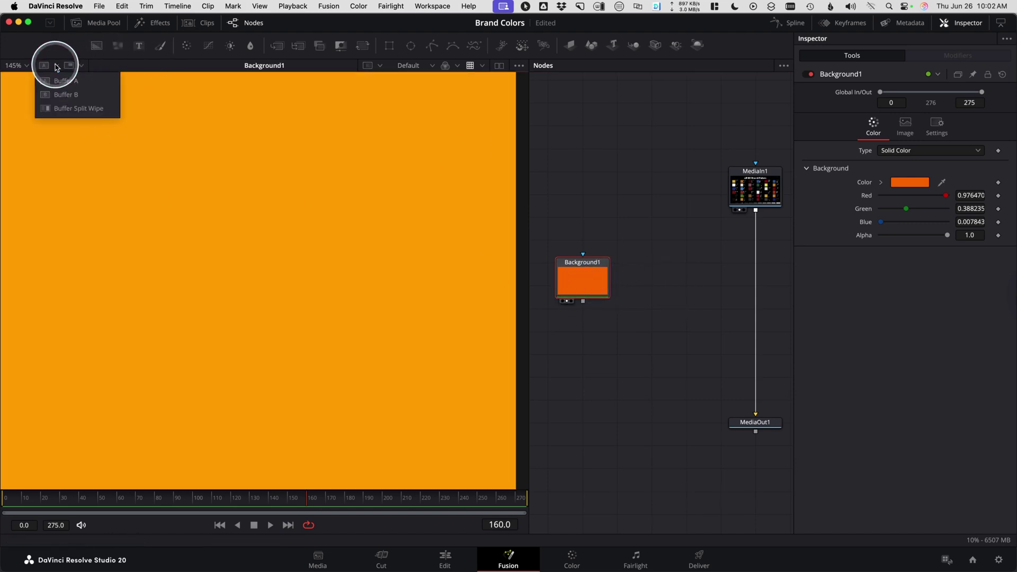
left_click(64, 110)
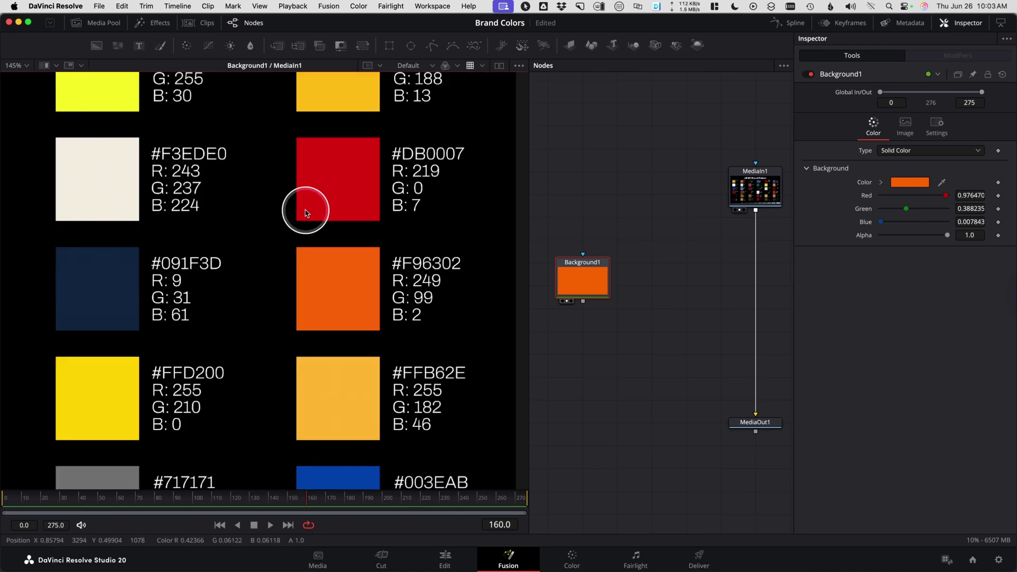
key("ctrl+f")
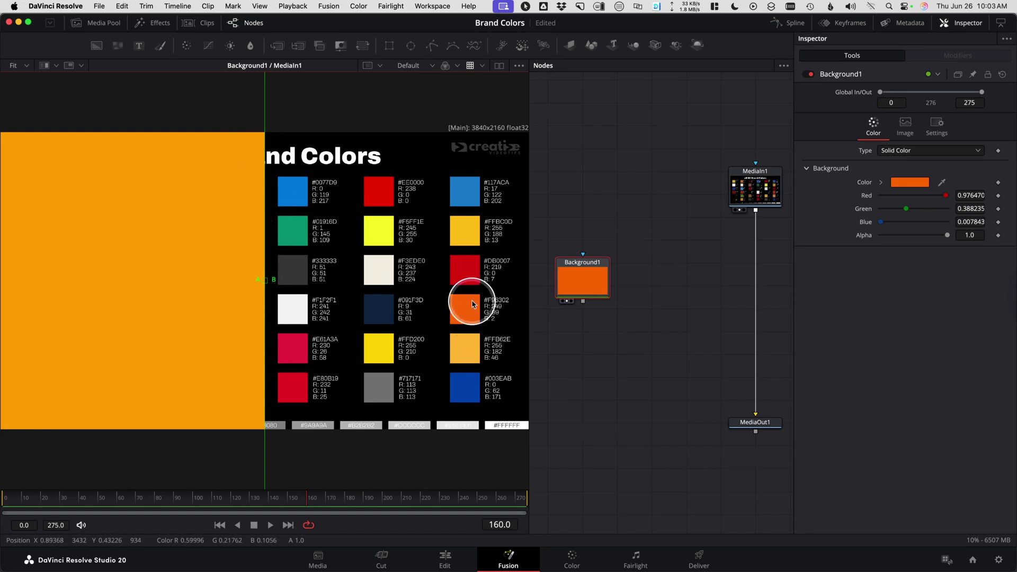
left_click_drag(268, 284, 291, 268)
scroll(470, 307, "up", 5)
scroll(291, 268, "up", 3)
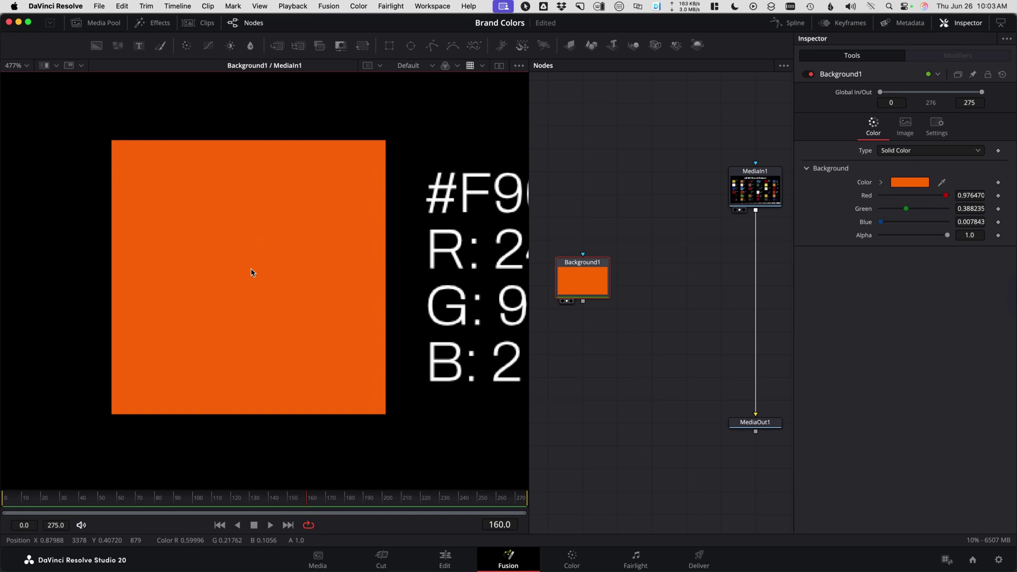
key("slash")
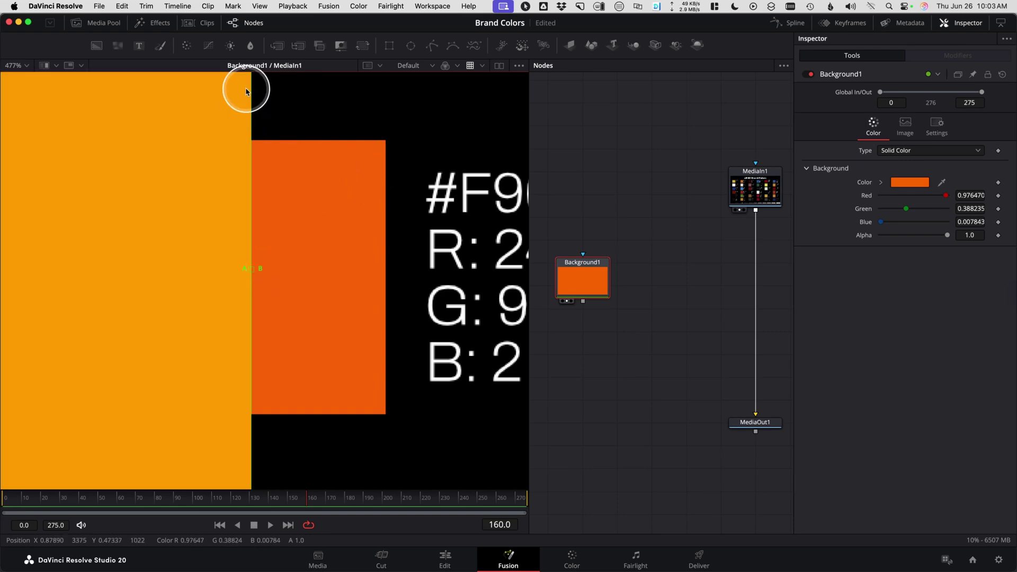
left_click_drag(256, 273, 281, 253)
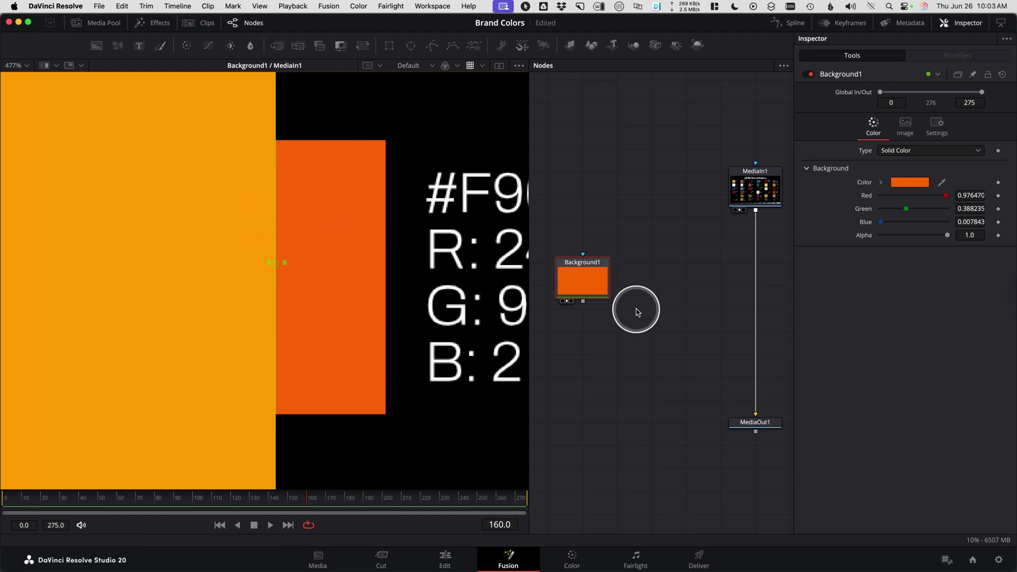
Step: Select Background1 and recheck its colour RGB values in the picker
left_click(595, 268)
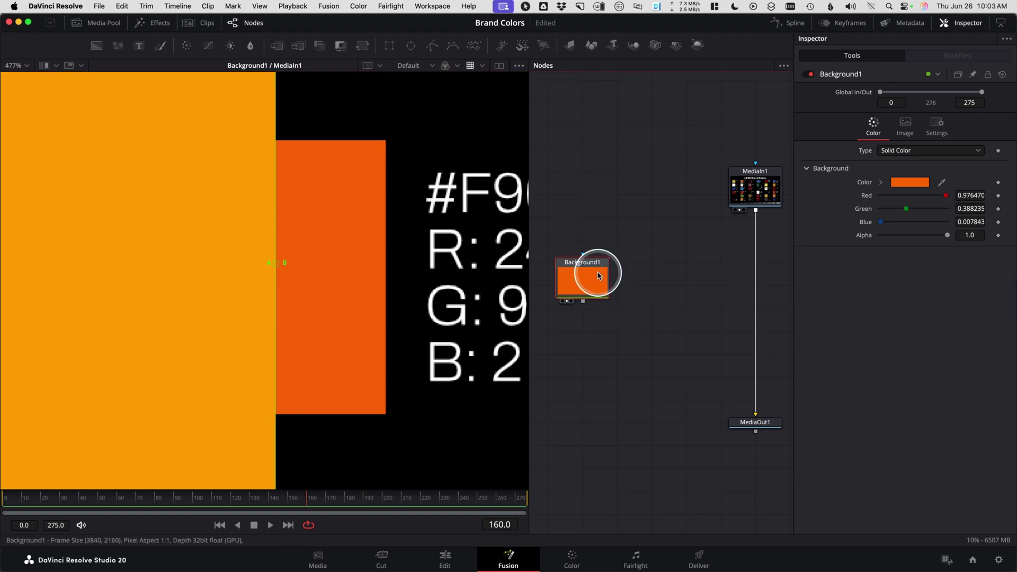
left_click(916, 182)
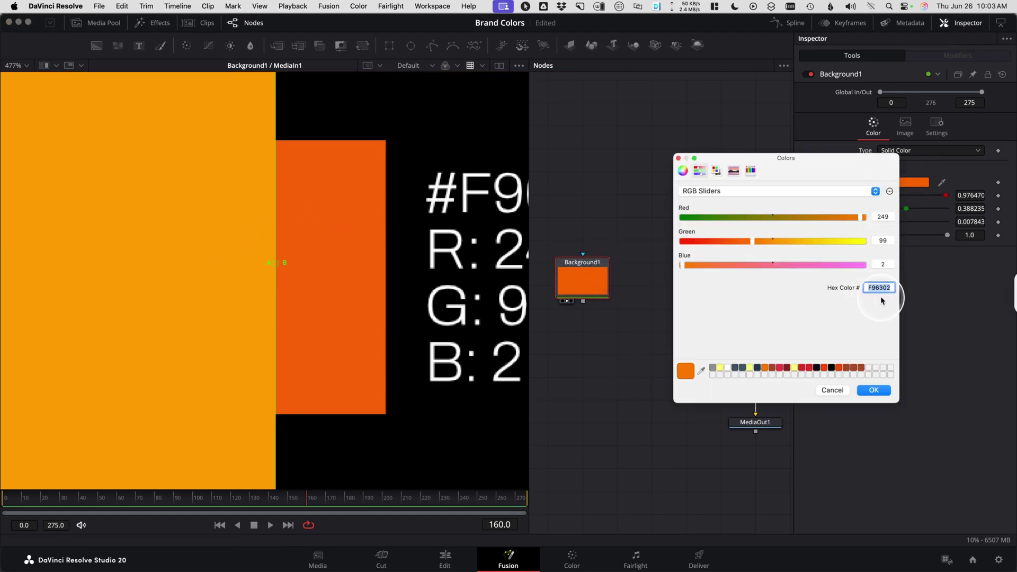
left_click(833, 390)
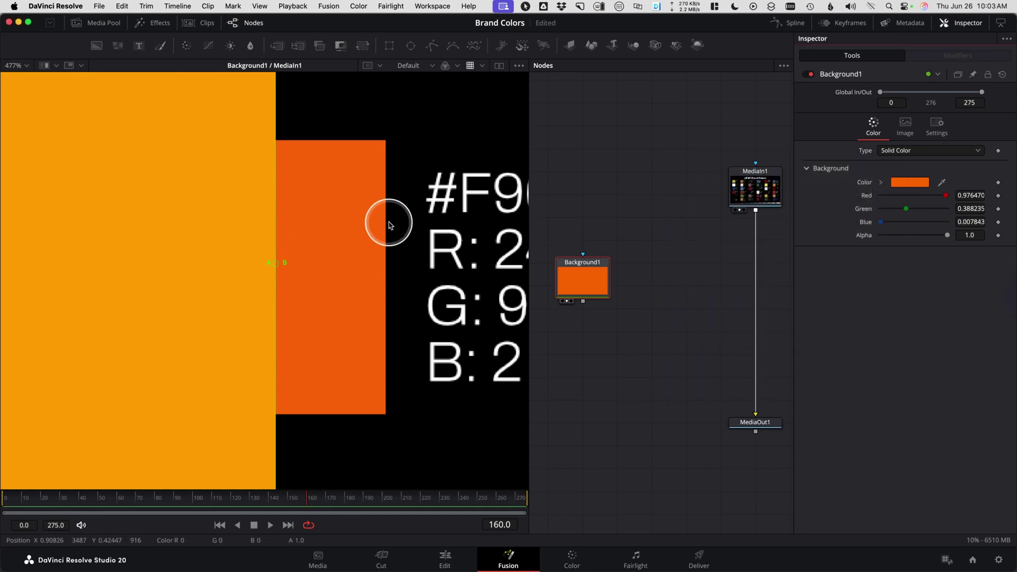
Step: Add a ColorSpaceTransform after Background1 via the 'cst' tool search and view it
left_click(578, 276)
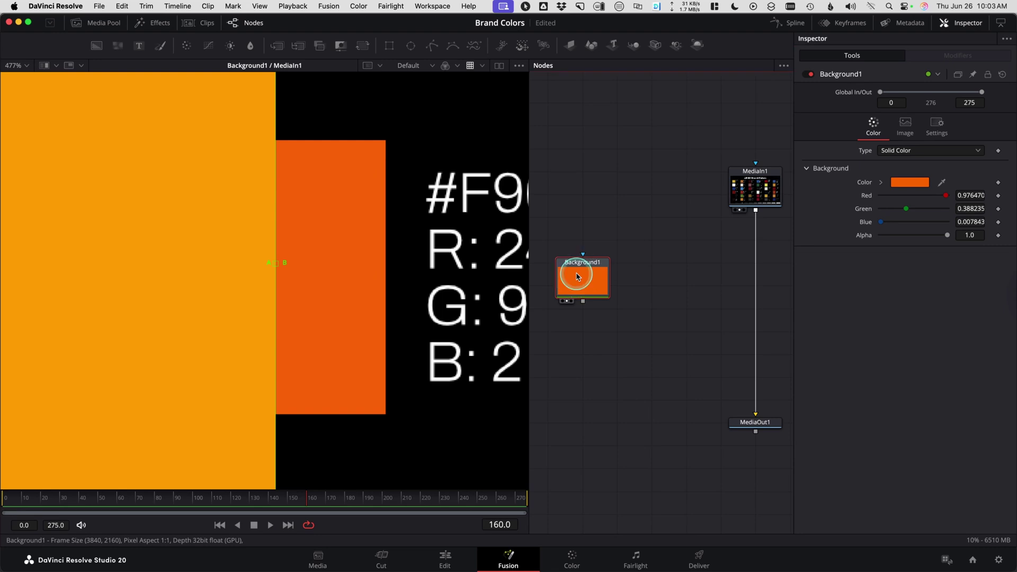
key("shift+space")
type("cst")
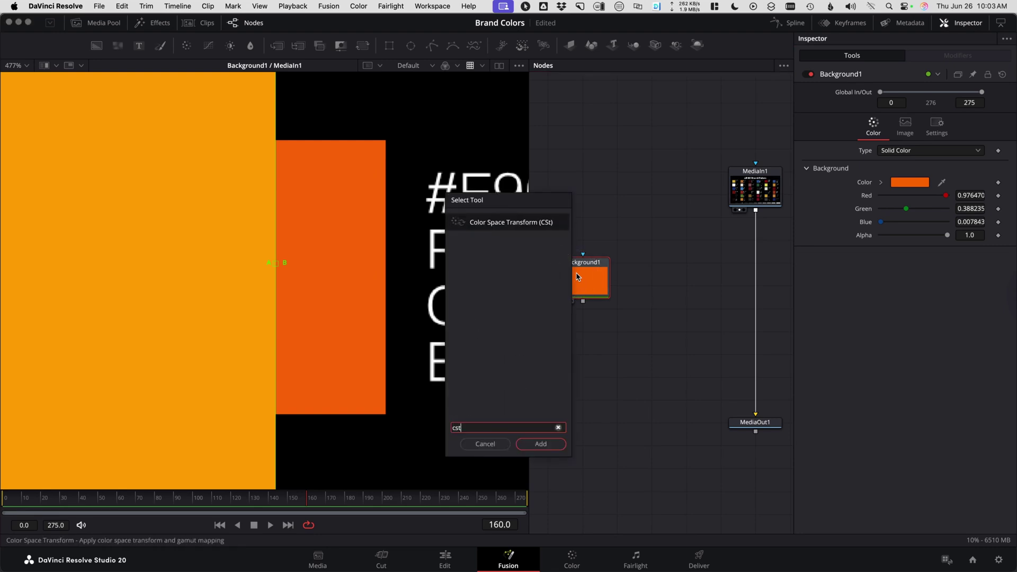
key("Return")
left_click_drag(575, 335, 198, 272)
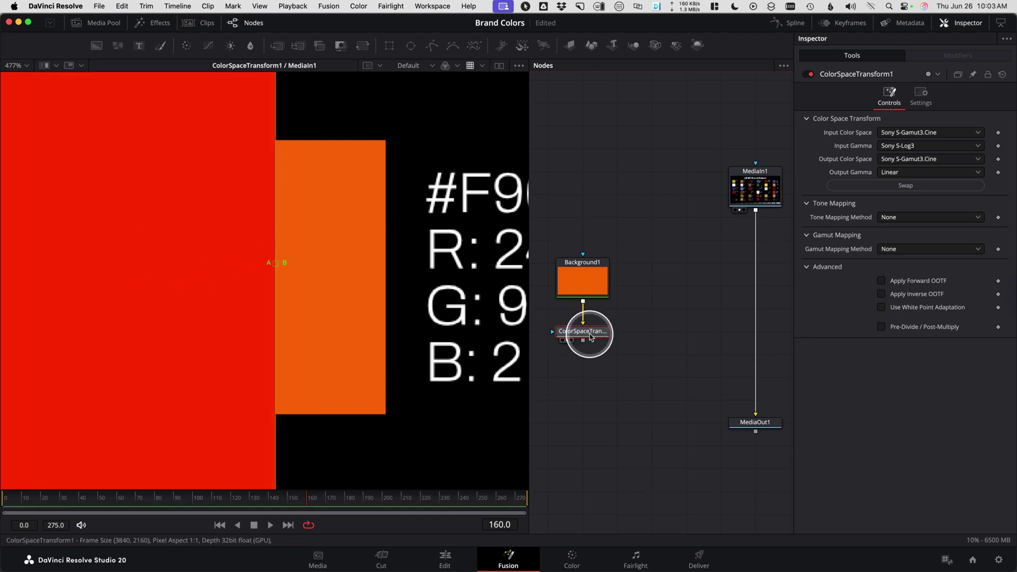
left_click(962, 132)
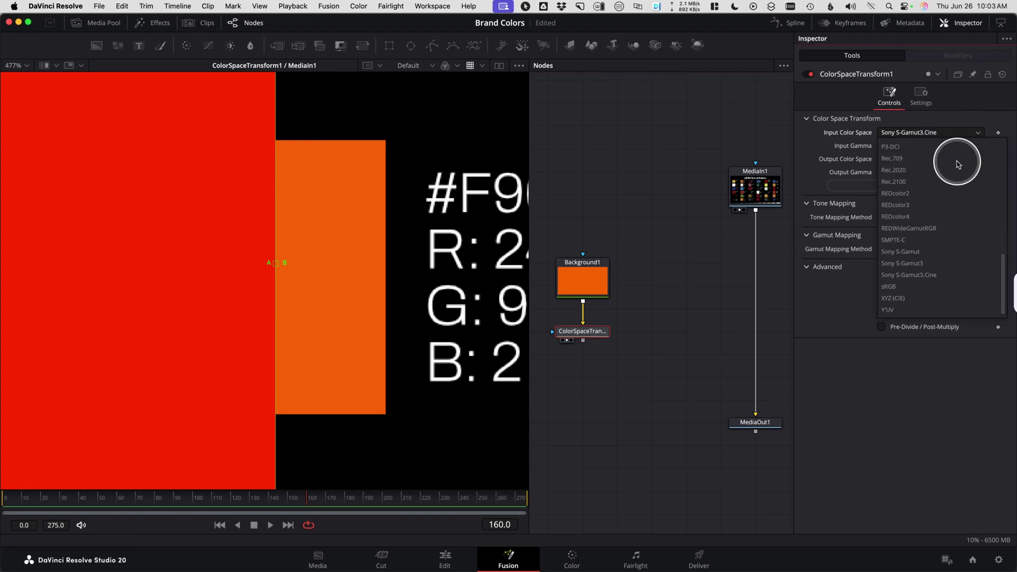
Step: Set input color space and gamma to sRGB, output to DaVinci Wide Gamut, with Apply Inverse OOTF on
left_click(938, 286)
left_click(937, 146)
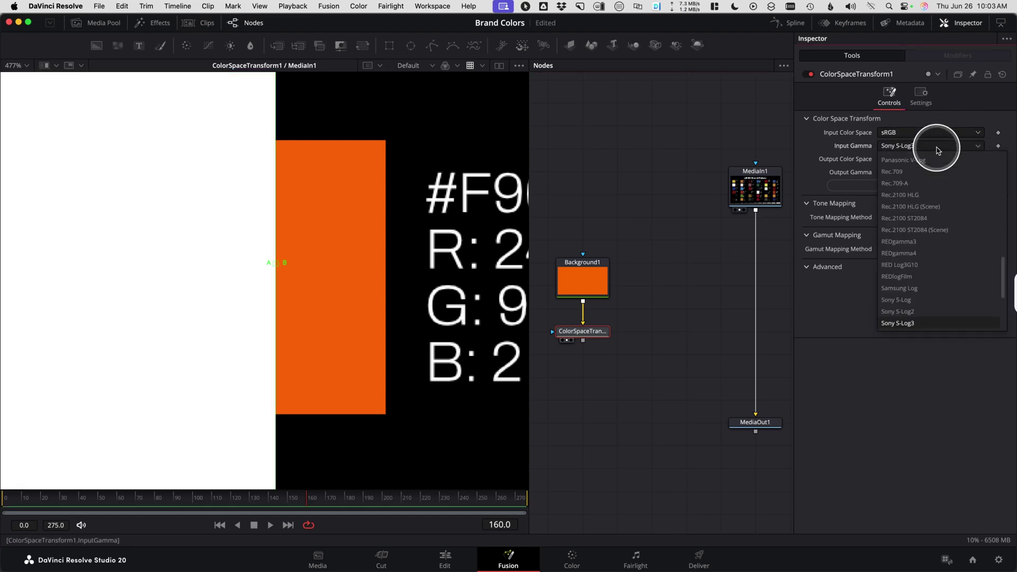
scroll(936, 239, "down", 5)
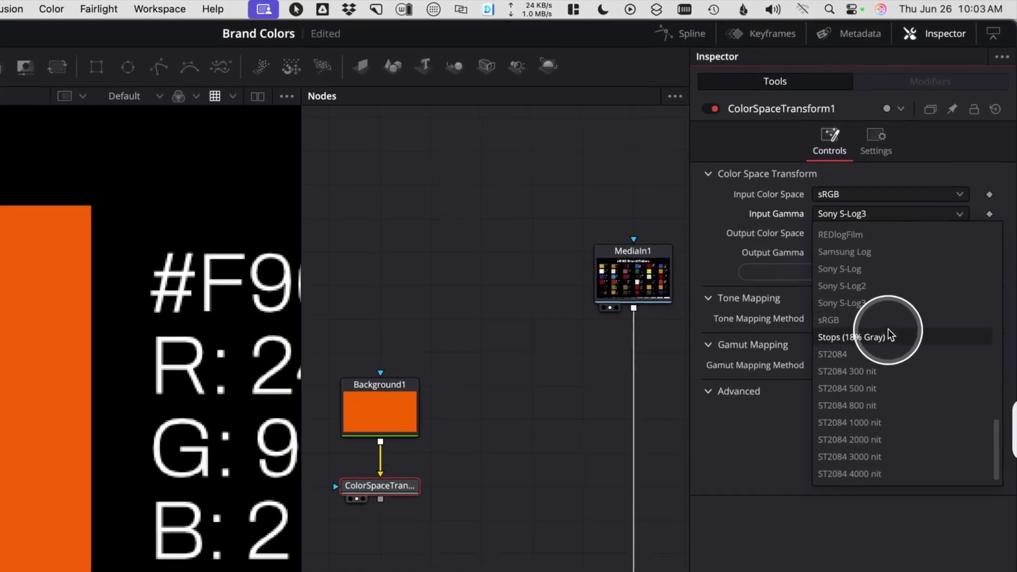
left_click(932, 218)
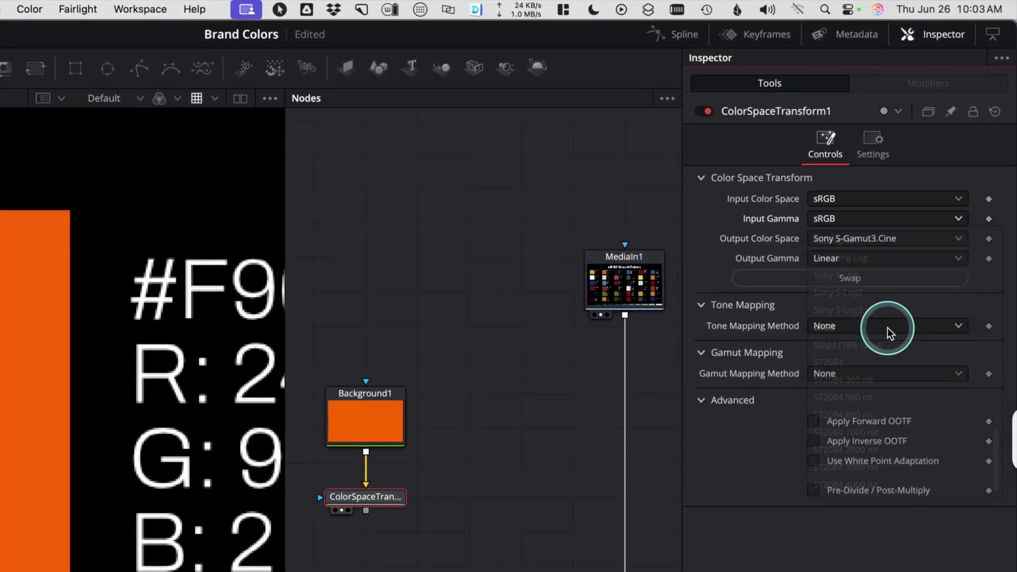
left_click(942, 236)
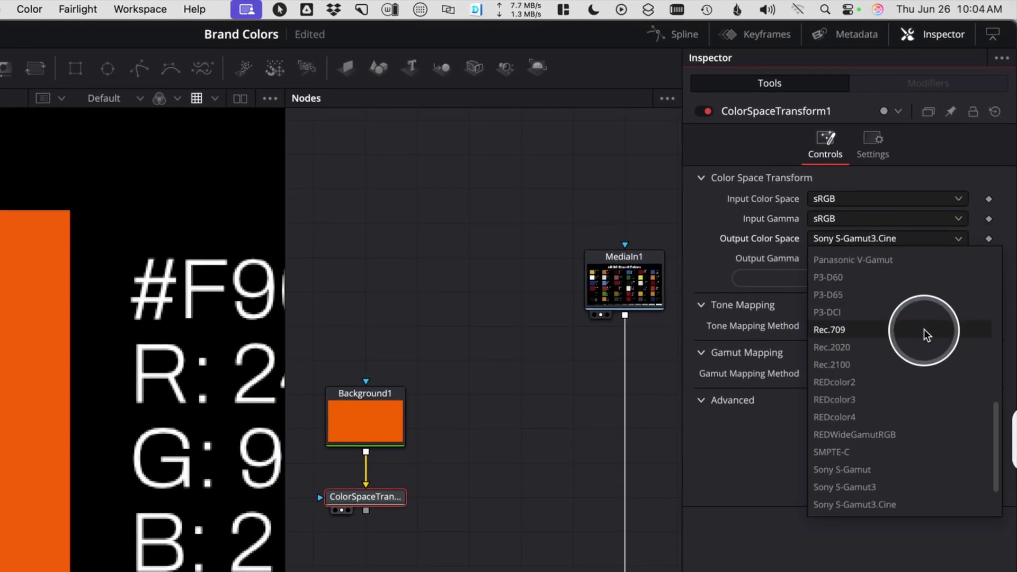
scroll(923, 329, "up", 5)
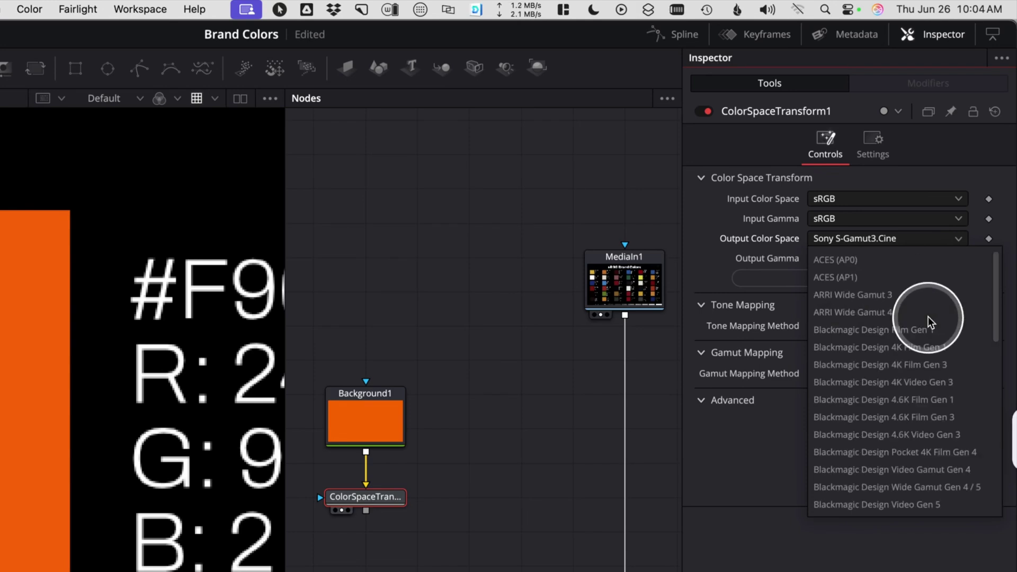
scroll(928, 316, "down", 3)
scroll(914, 342, "up", 5)
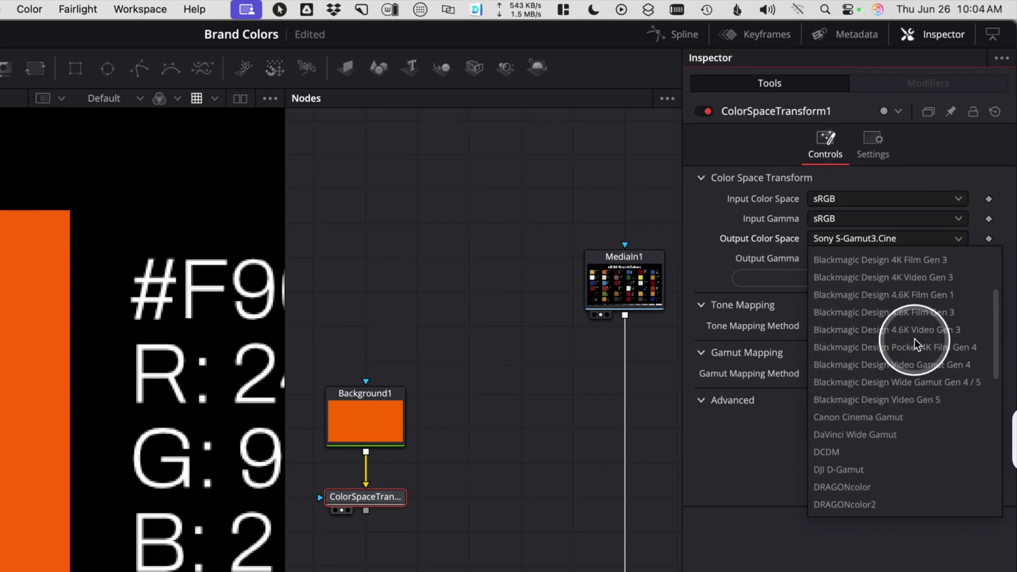
left_click(917, 428)
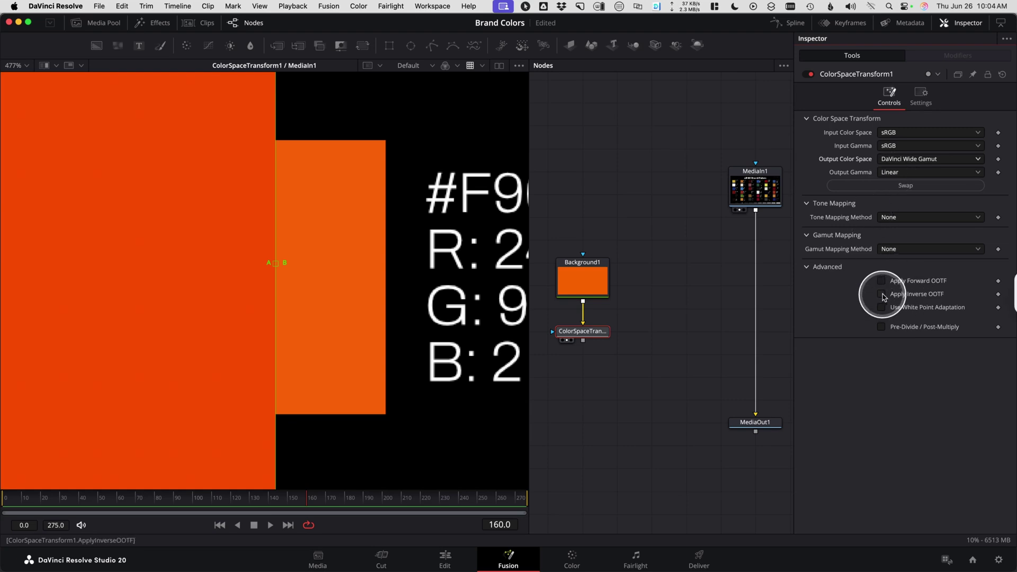
left_click(882, 294)
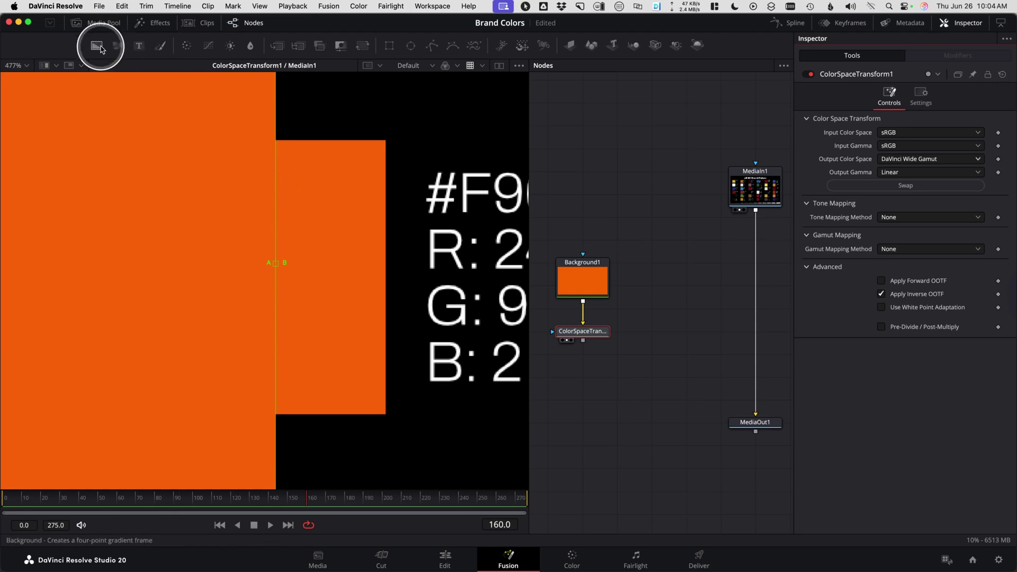
Step: Add a Background2 node colored with the viewer's converted orange (0.6, 0.216, 0.106), saved as a custom swatch
left_click_drag(96, 48, 645, 207)
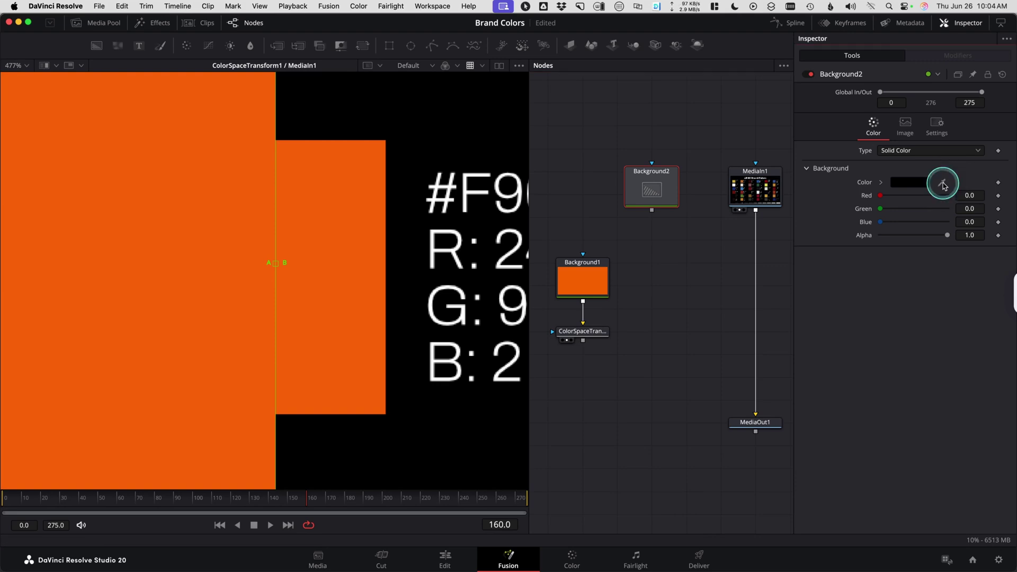
left_click_drag(944, 185, 165, 203)
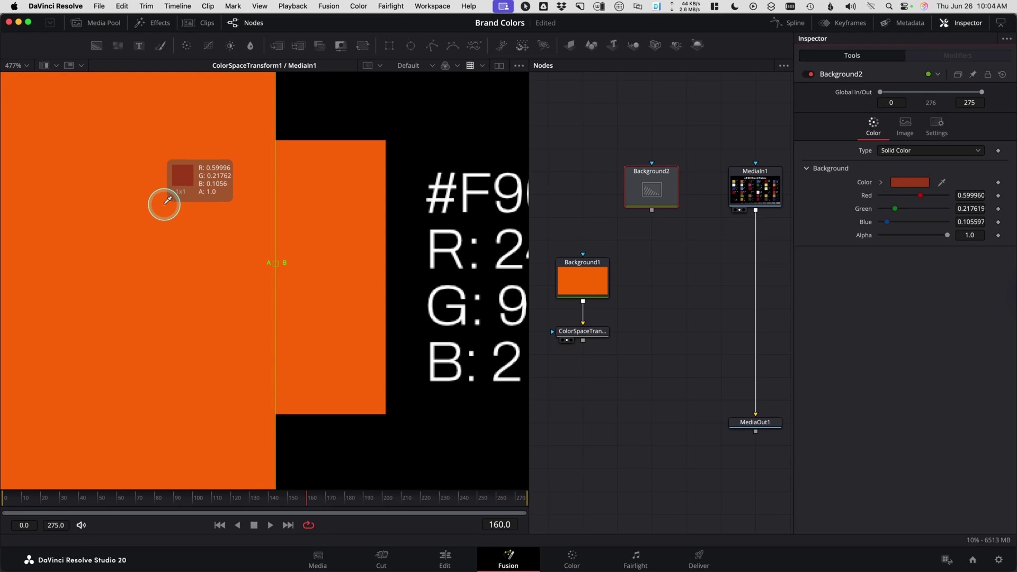
left_click_drag(164, 203, 152, 195)
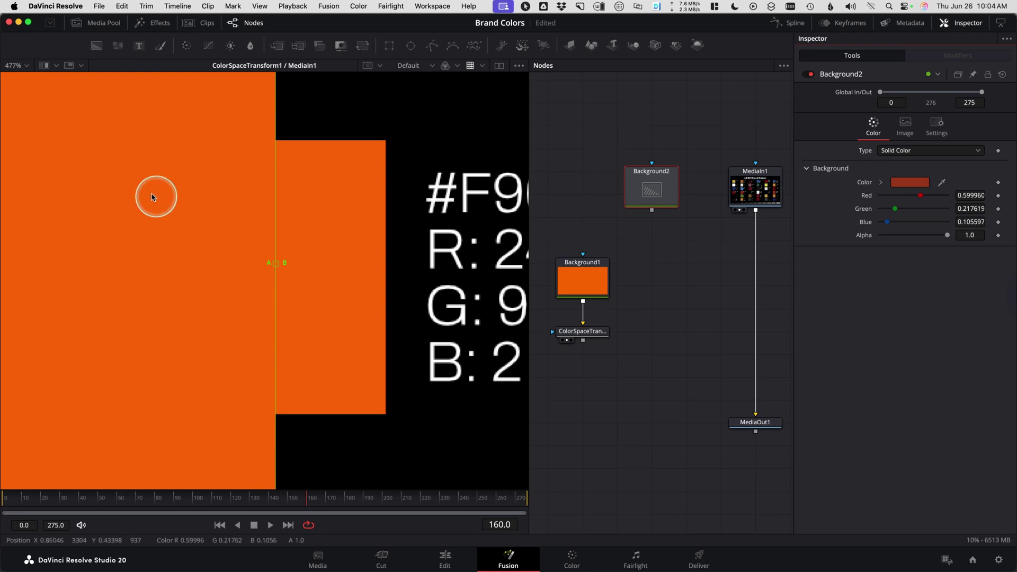
left_click(908, 186)
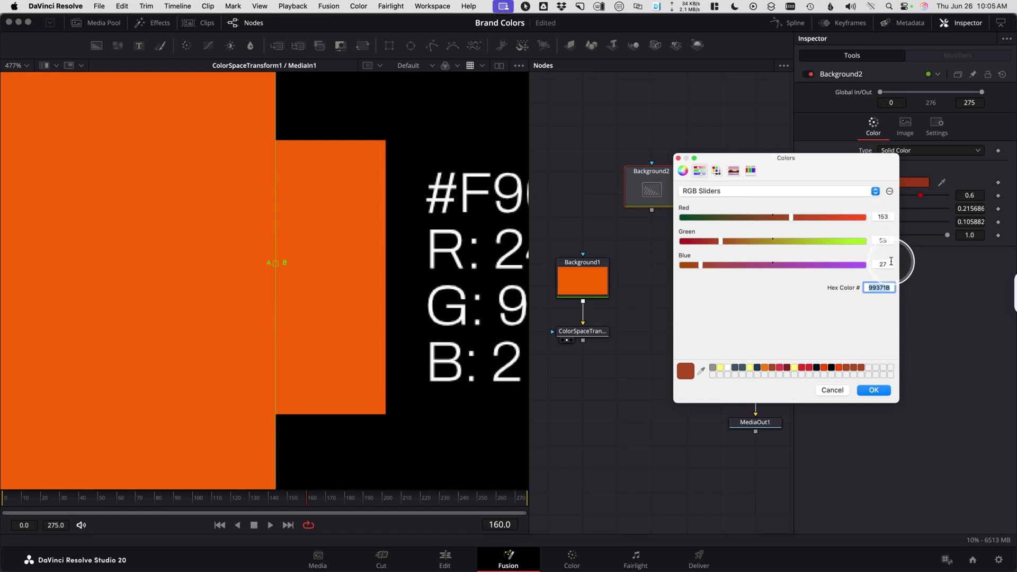
left_click_drag(690, 375, 833, 357)
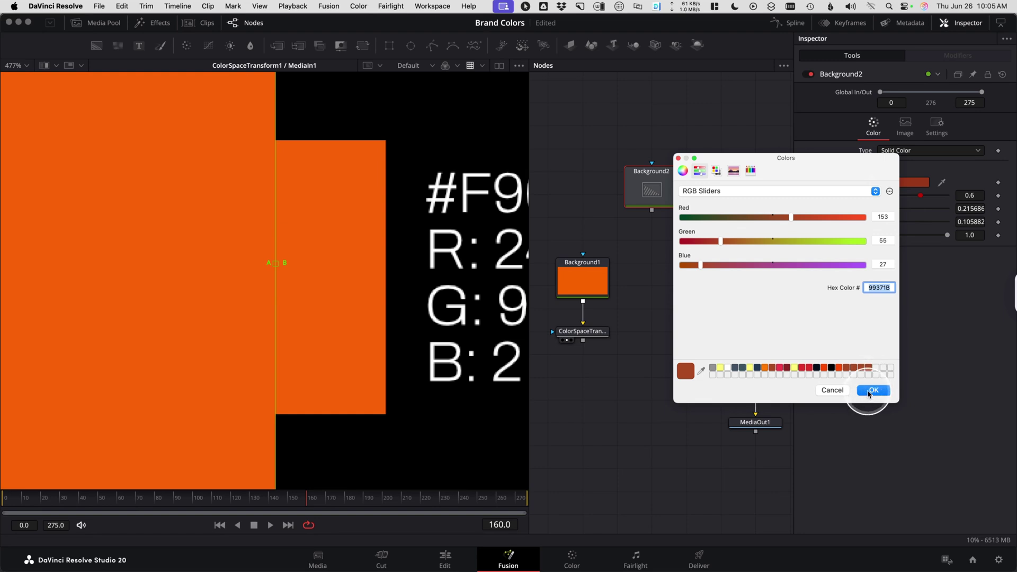
left_click(869, 391)
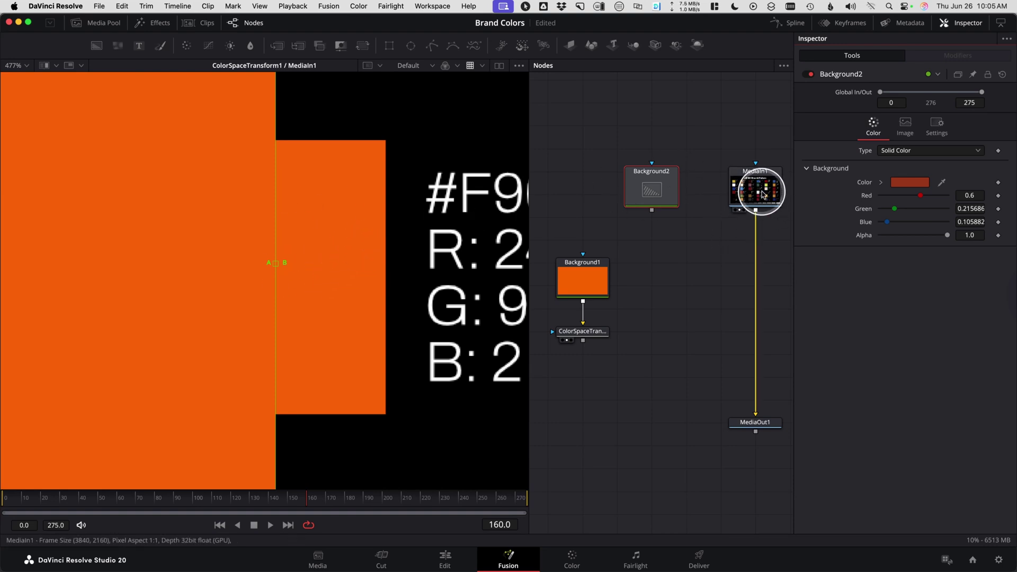
Step: Pan the node graph slightly, then switch to the Edit timeline and back to Fusion
left_click_drag(692, 249, 687, 274)
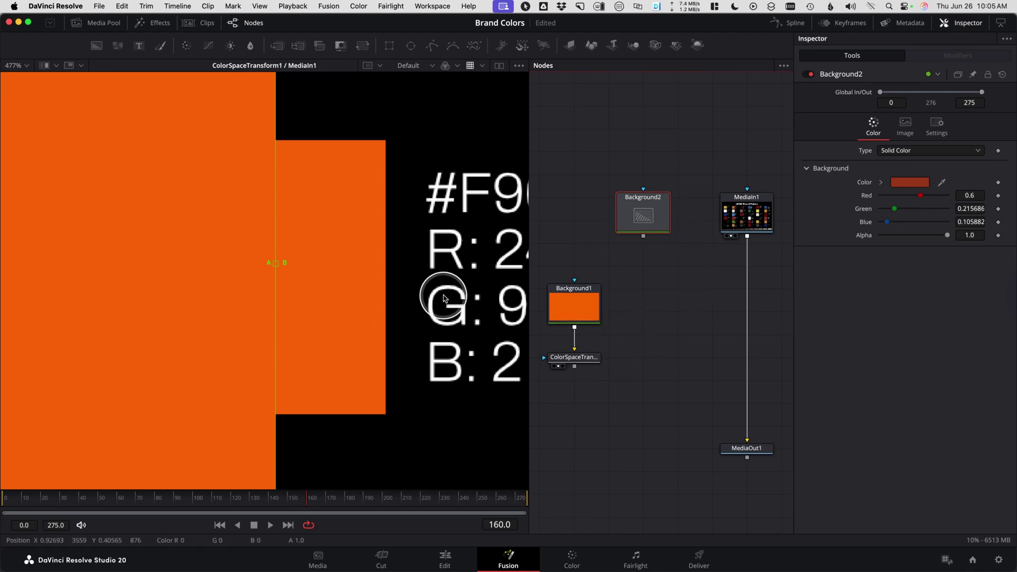
left_click(446, 557)
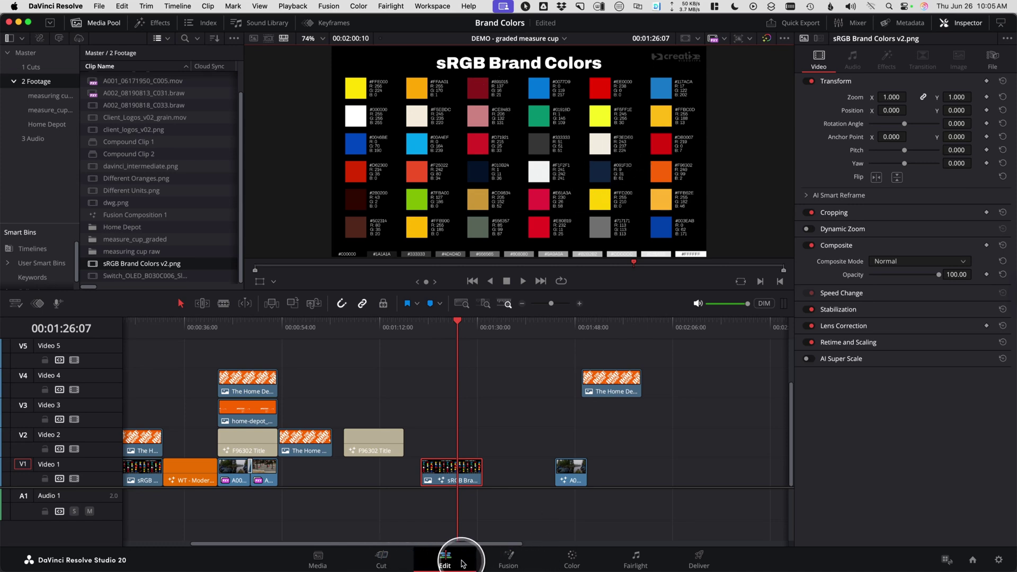
left_click(493, 565)
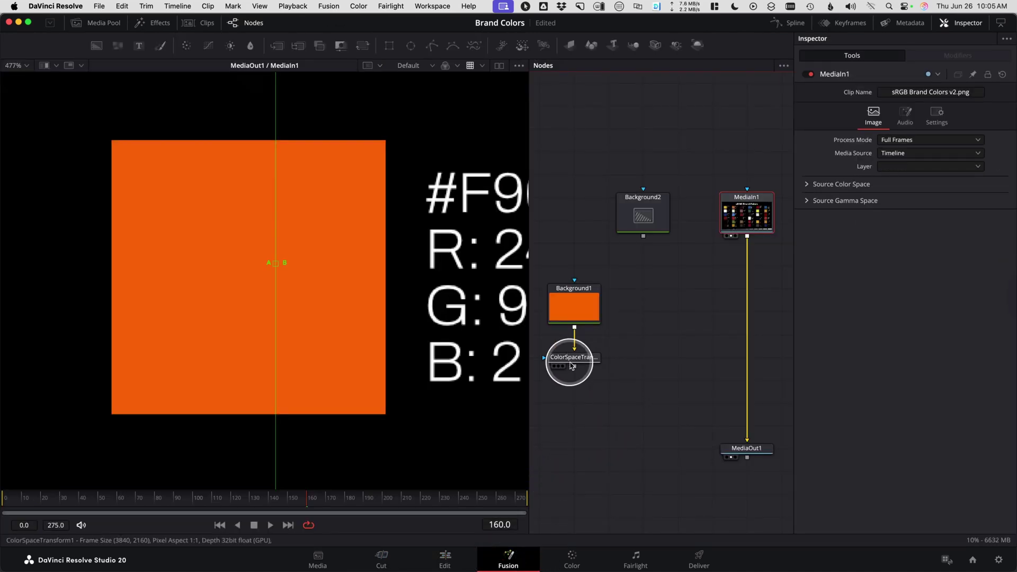
Step: Connect the Color Space Transform output into the MediaIn1 stream and show a single viewer buffer
left_click_drag(575, 368, 747, 237)
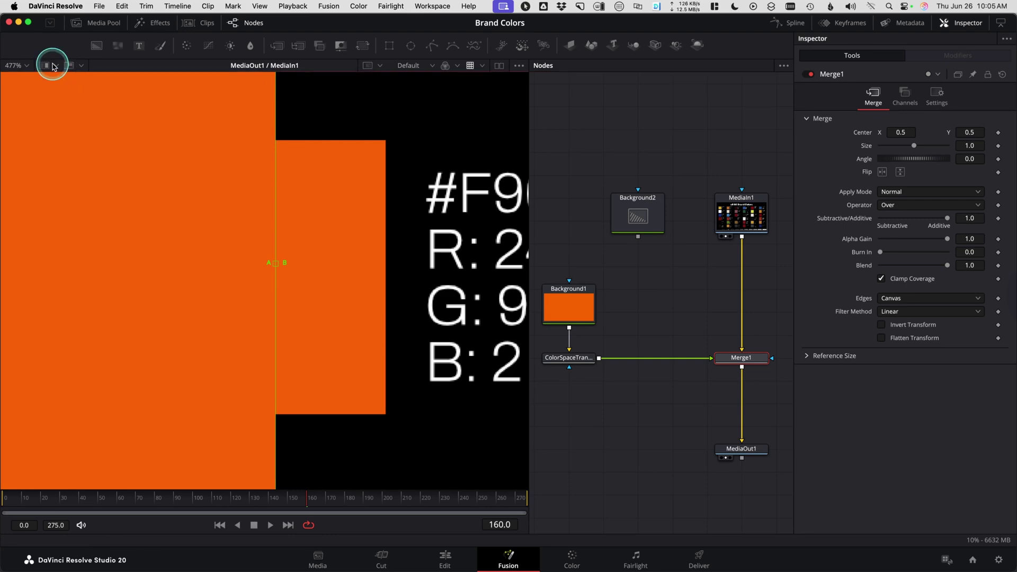
left_click(54, 66)
left_click(58, 81)
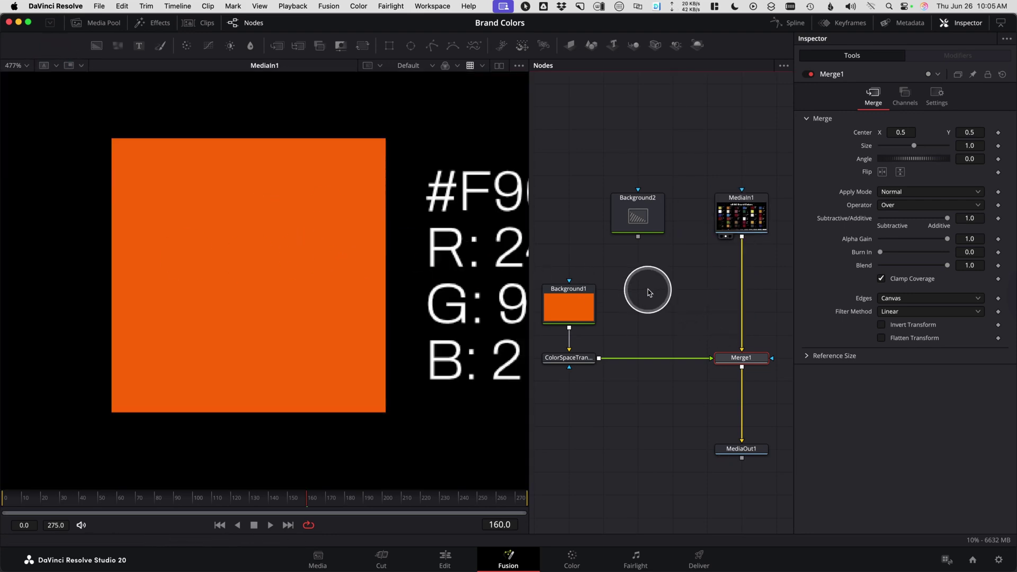
scroll(590, 291, "right", 5)
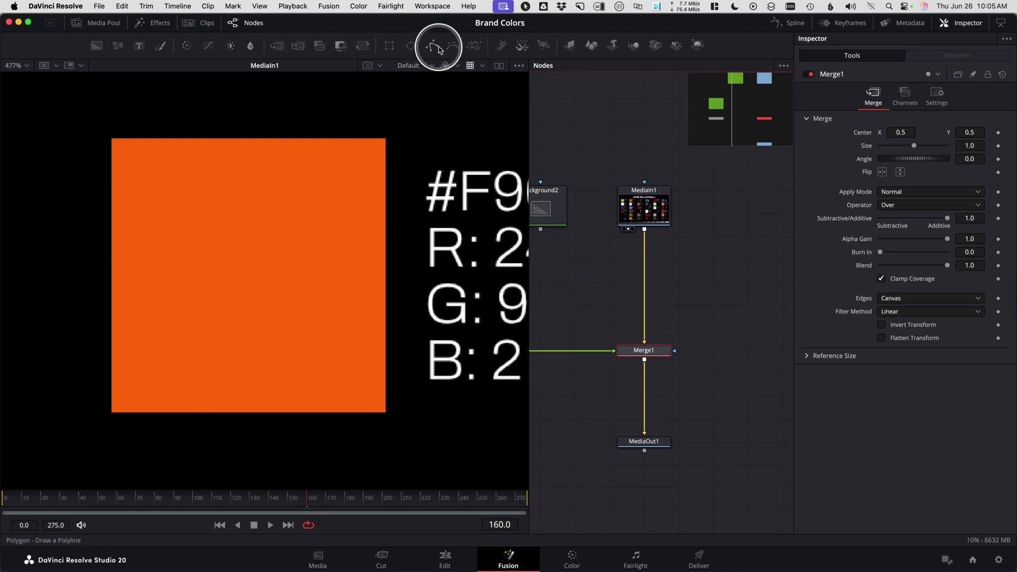
Step: Draw a closed Polygon1 mask over the swatch's left part and connect it as Merge1's effect mask
left_click_drag(432, 47, 748, 351)
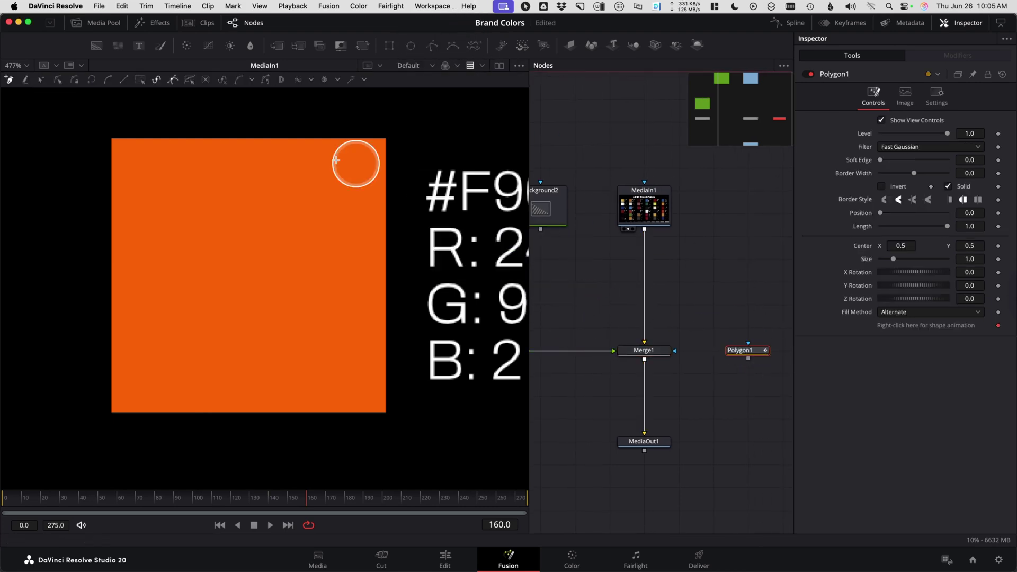
left_click(250, 117)
left_click(250, 447)
left_click(38, 448)
left_click(38, 227)
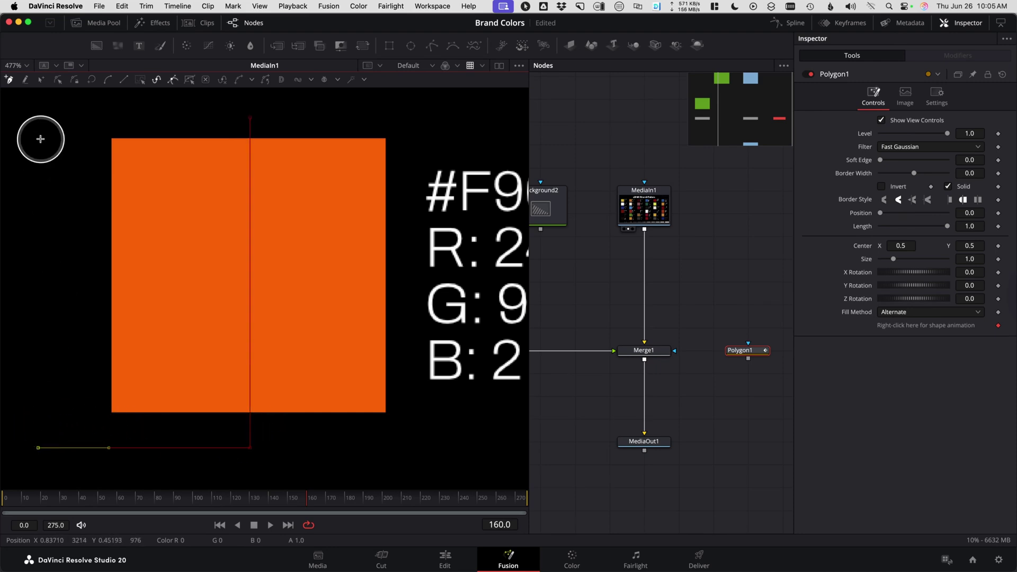
left_click(39, 117)
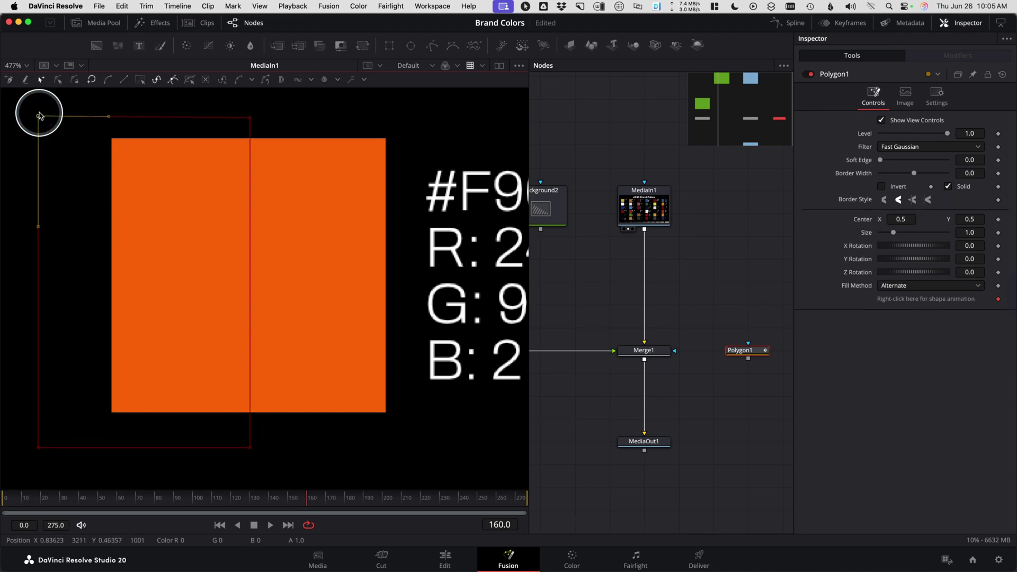
left_click_drag(748, 359, 642, 352)
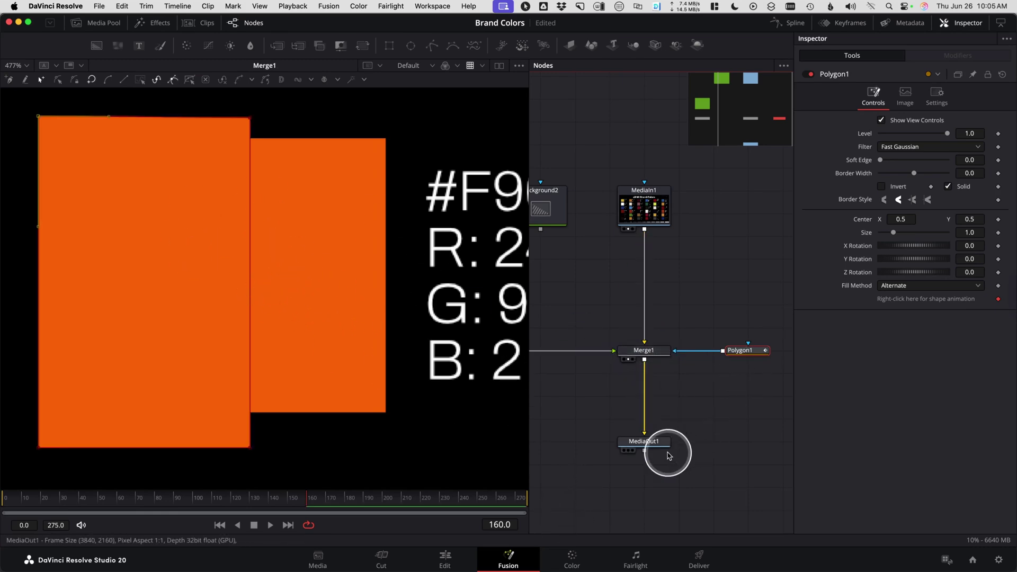
left_click(445, 558)
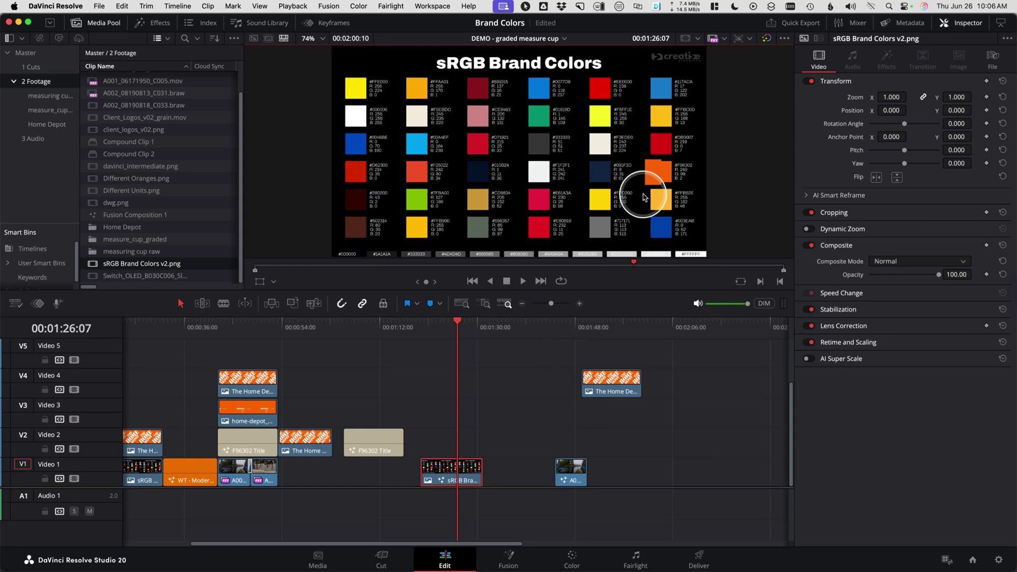
Step: Move the Home Depot logo clip under the playhead and switch to the Color page
scroll(664, 178, "up", 5)
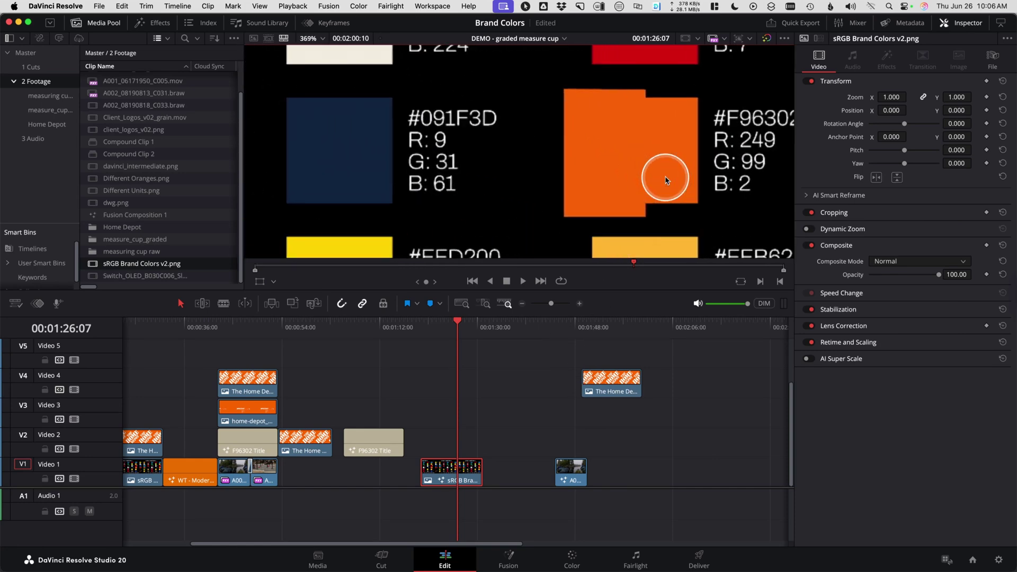
left_click_drag(608, 386, 451, 384)
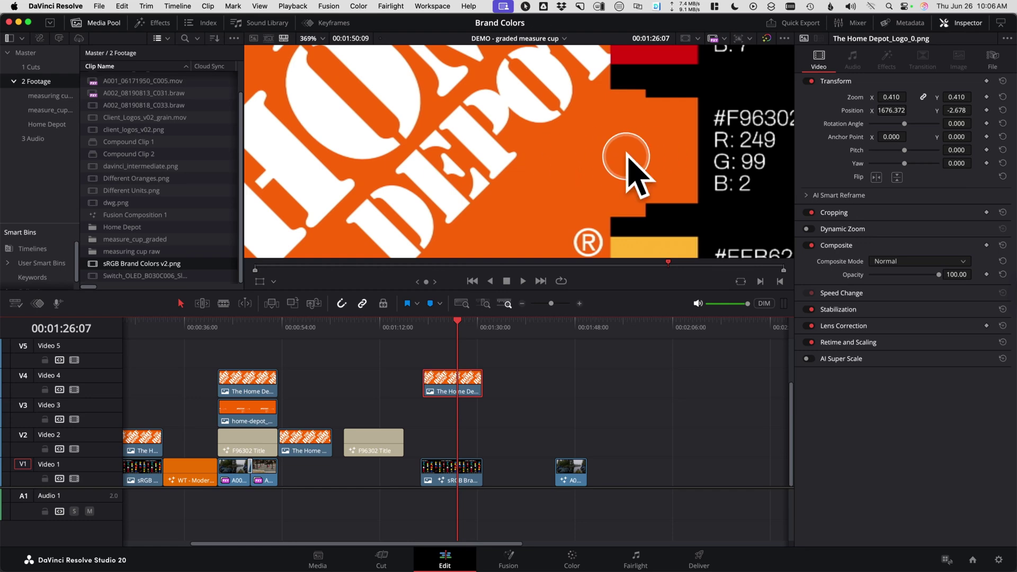
left_click(572, 561)
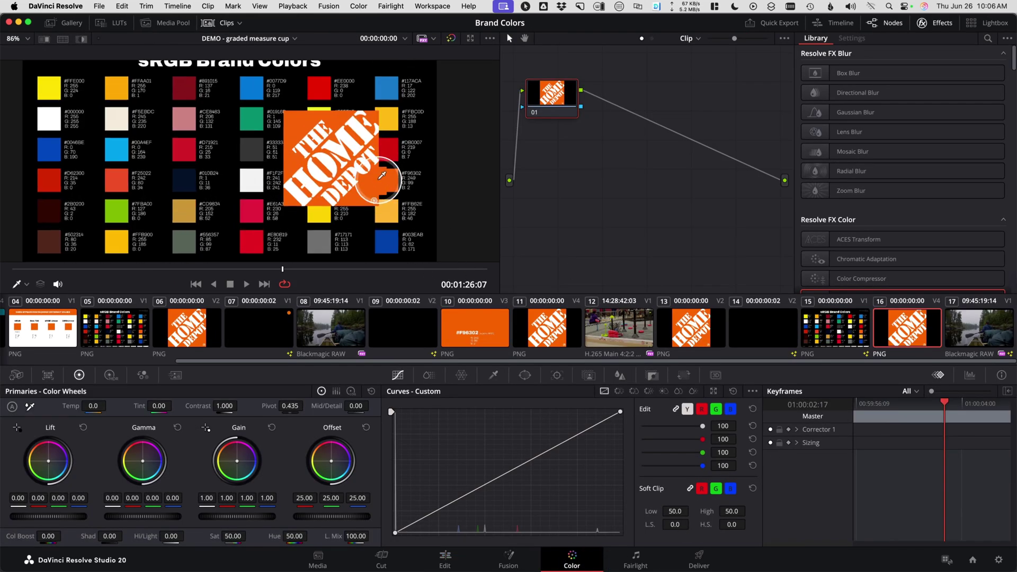
scroll(382, 174, "up", 5)
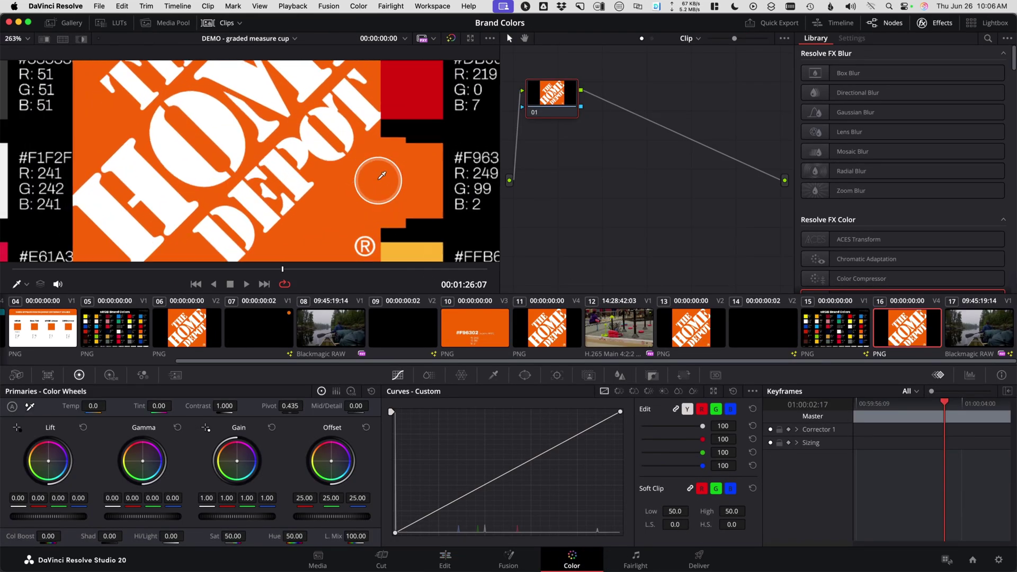
Step: Turn on the viewer's picker RGB value readout and open Project Settings with Shift+9
left_click(26, 284)
right_click(371, 169)
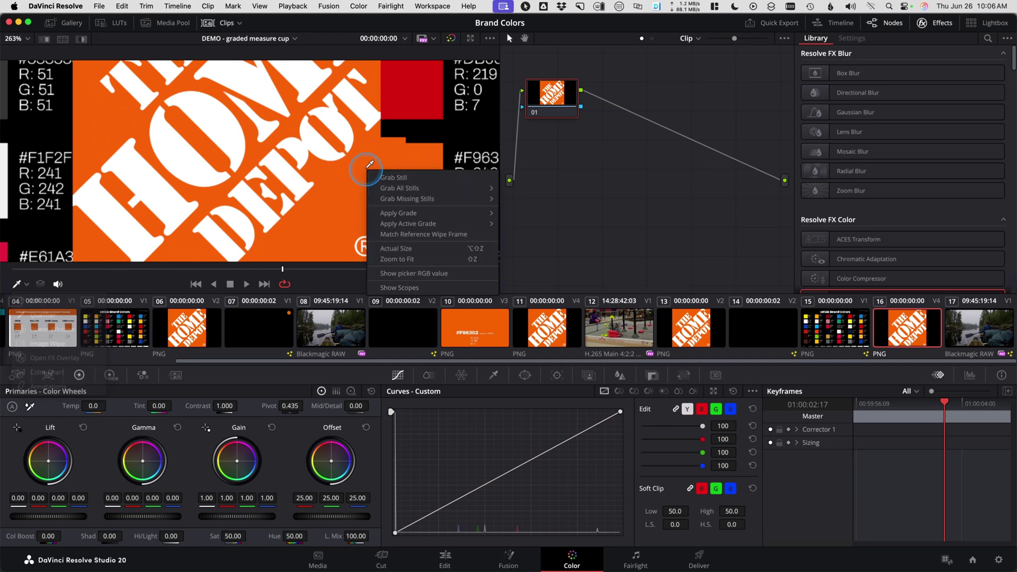
left_click(401, 265)
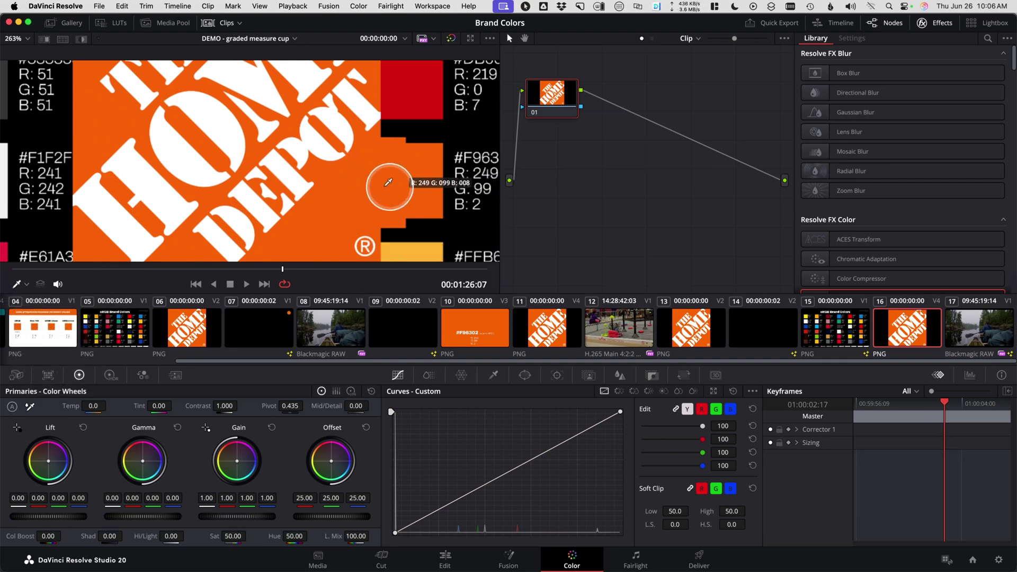
scroll(249, 183, "right", 5)
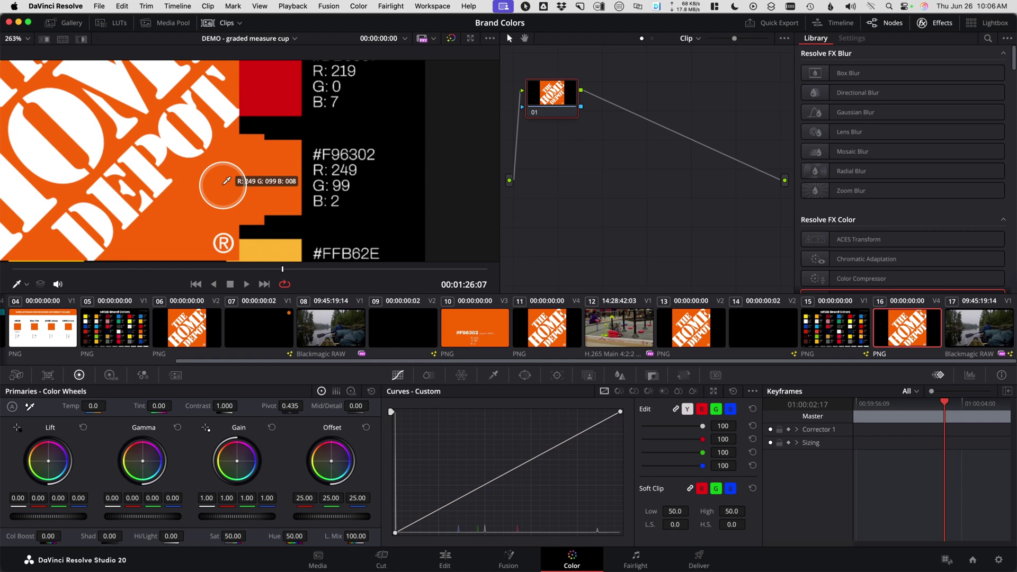
key("shift+9")
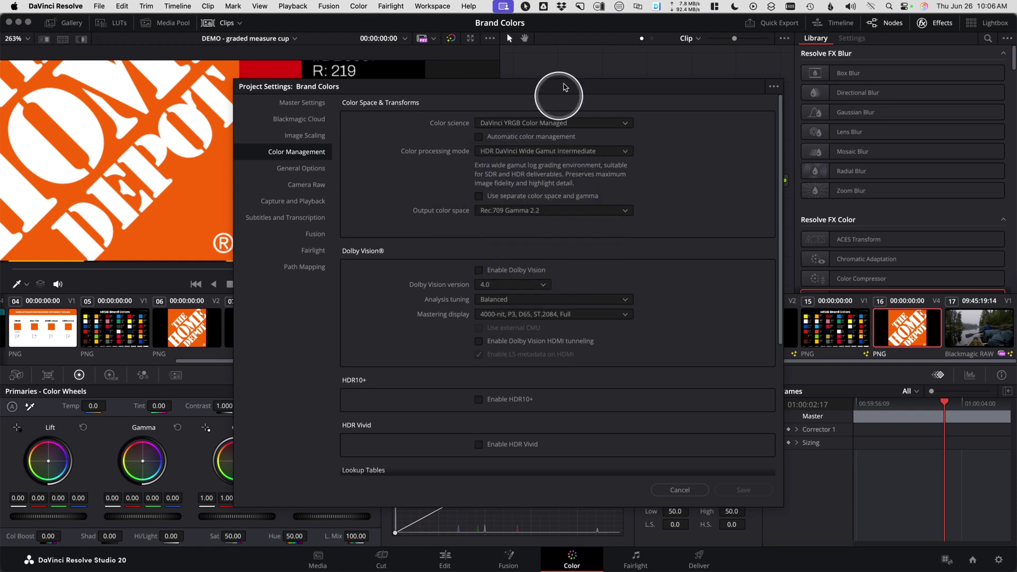
Step: Set the output color space to sRGB and save the color management settings
left_click_drag(564, 86, 713, 62)
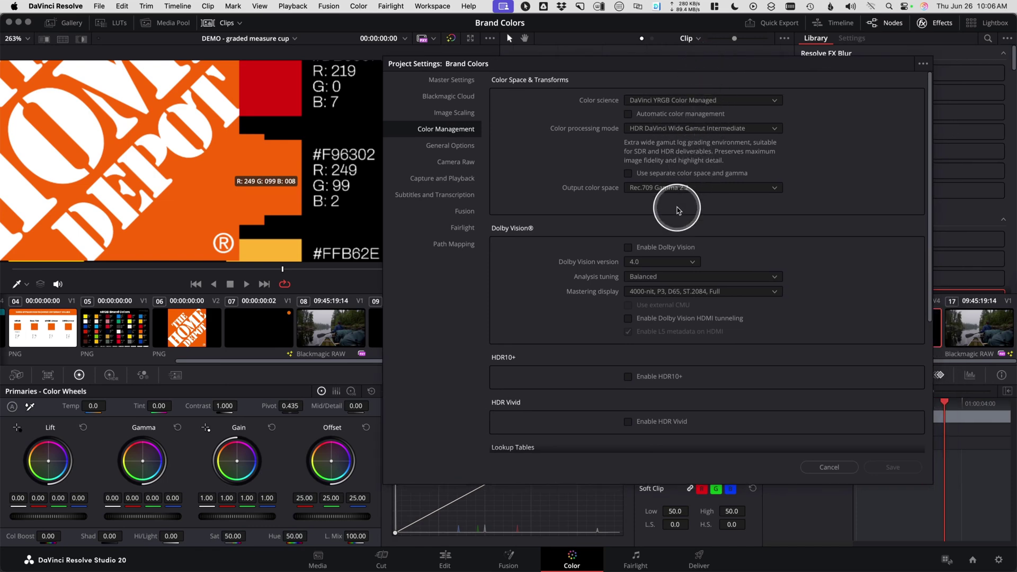
left_click(718, 196)
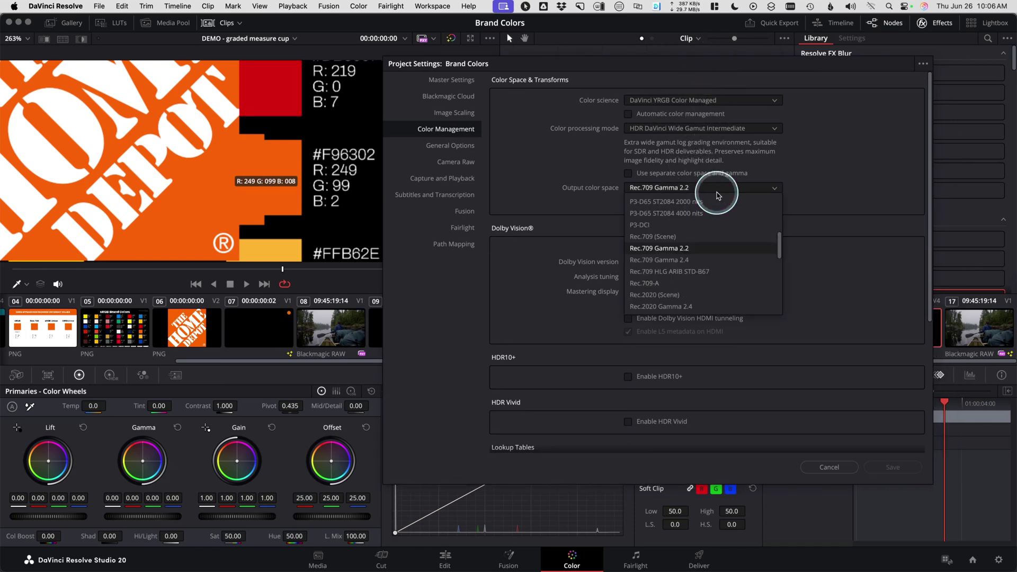
scroll(708, 256, "down", 3)
left_click(688, 261)
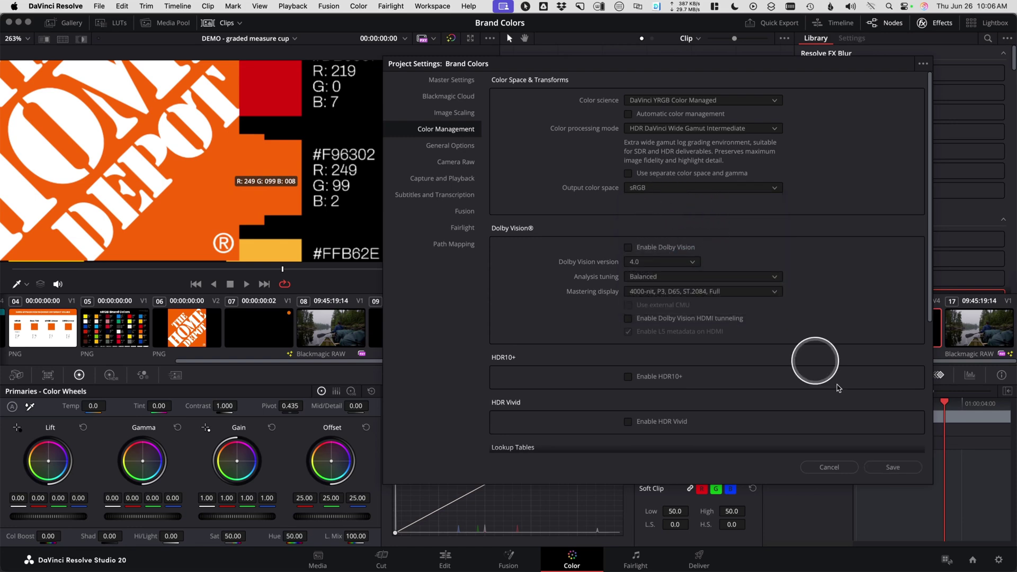
left_click(894, 467)
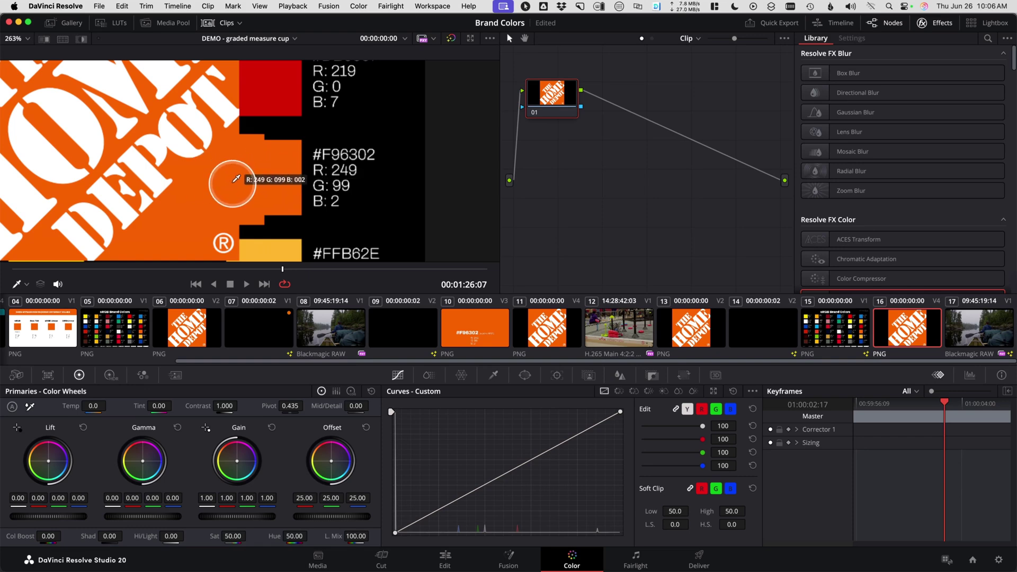
Step: Reopen Project Settings, restore output color space to Rec.709 Gamma 2.2, and save
key("shift+9")
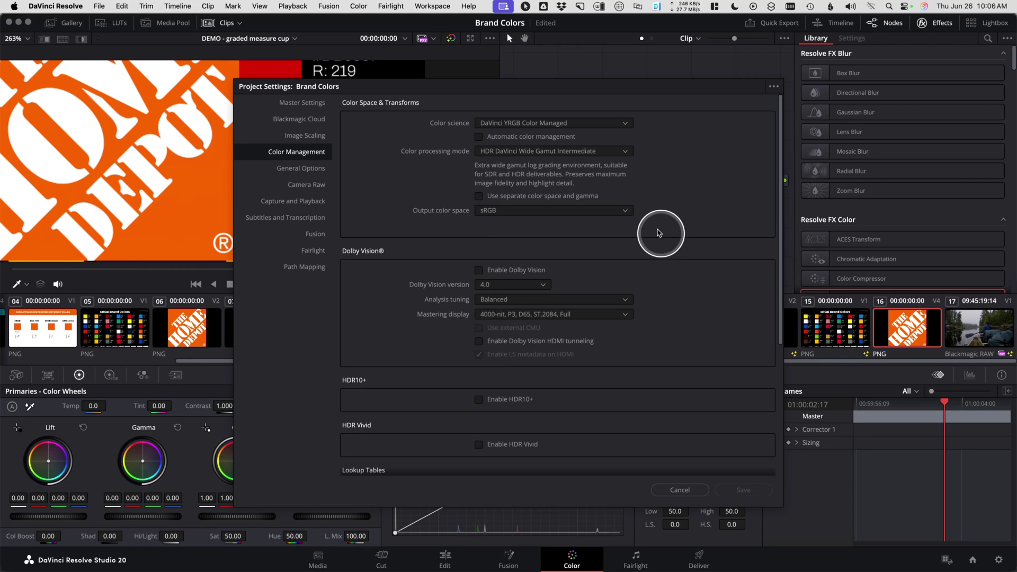
left_click(608, 214)
scroll(602, 286, "up", 5)
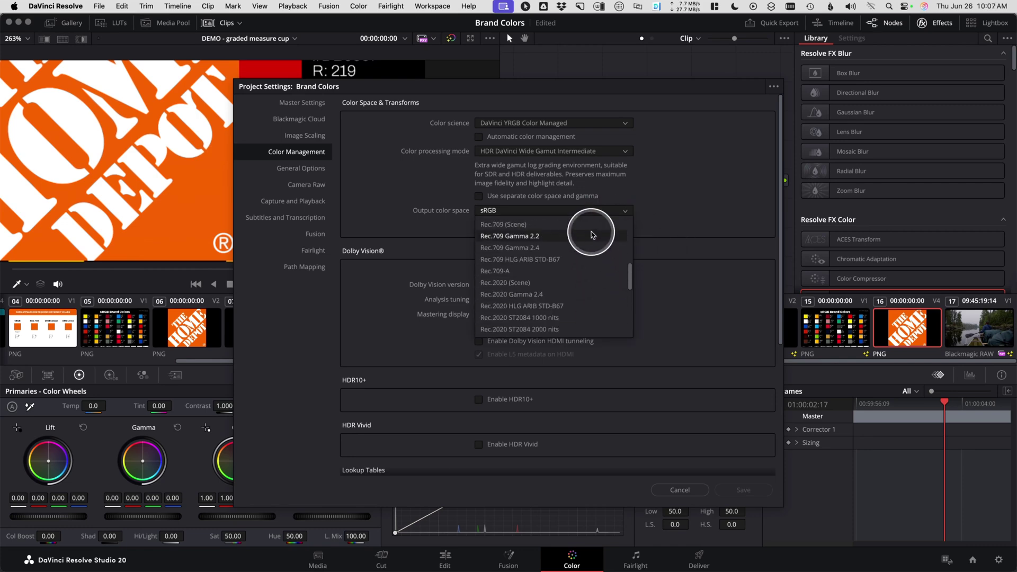
left_click(591, 239)
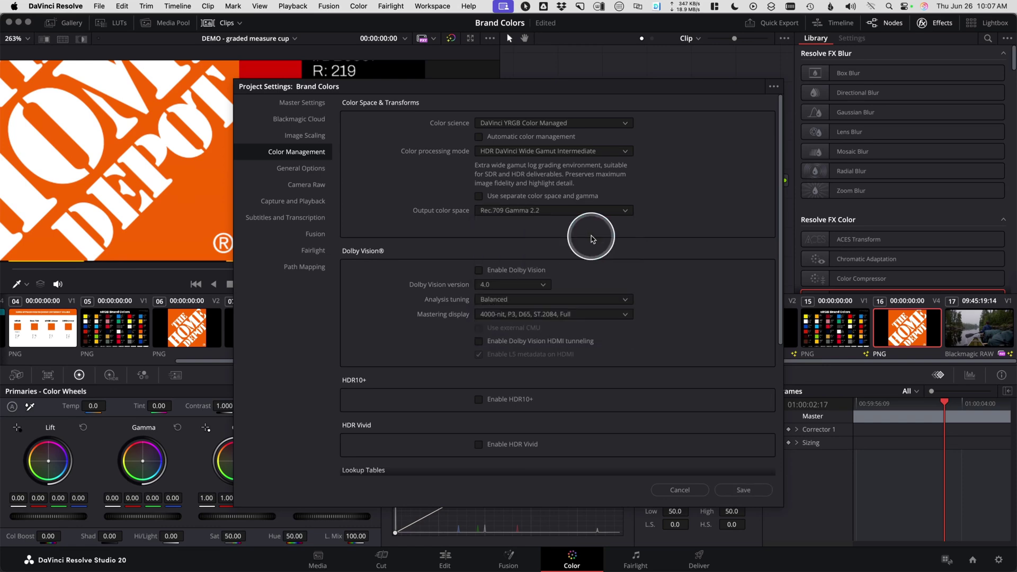
left_click(743, 489)
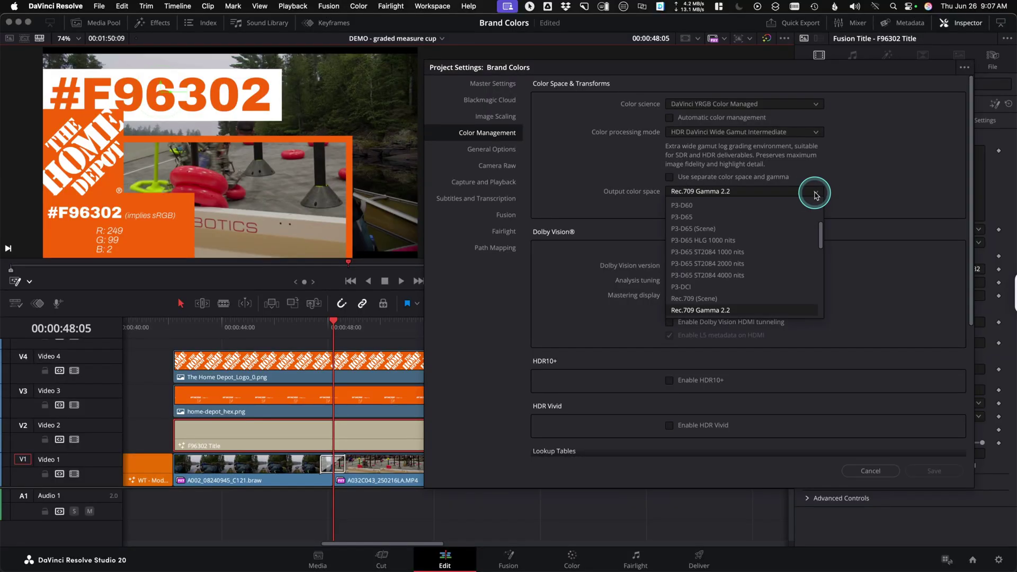
Step: Choose Rec.709 Gamma 2.4 as output color space, then change it to sRGB
scroll(777, 275, "down", 2)
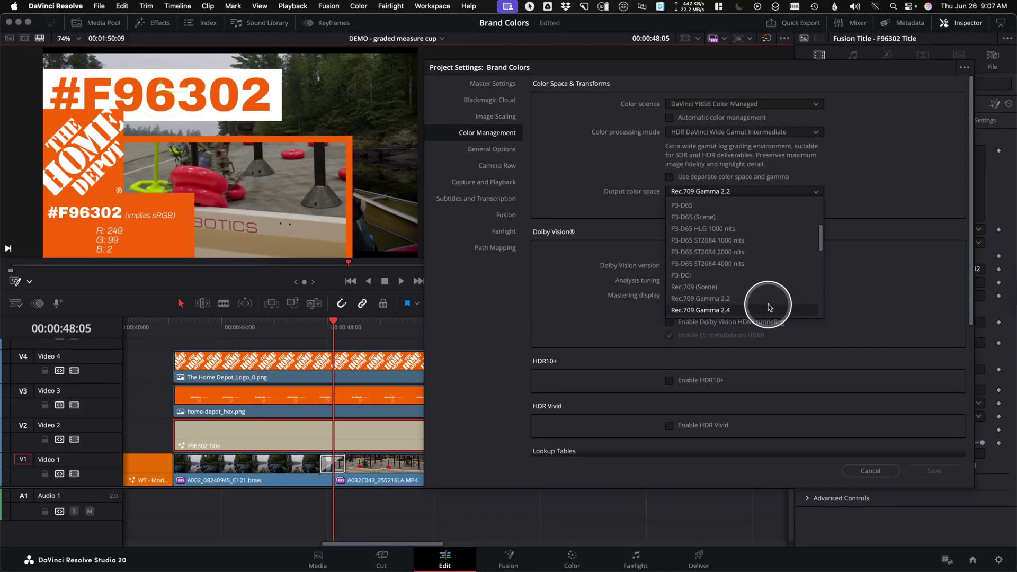
left_click(770, 300)
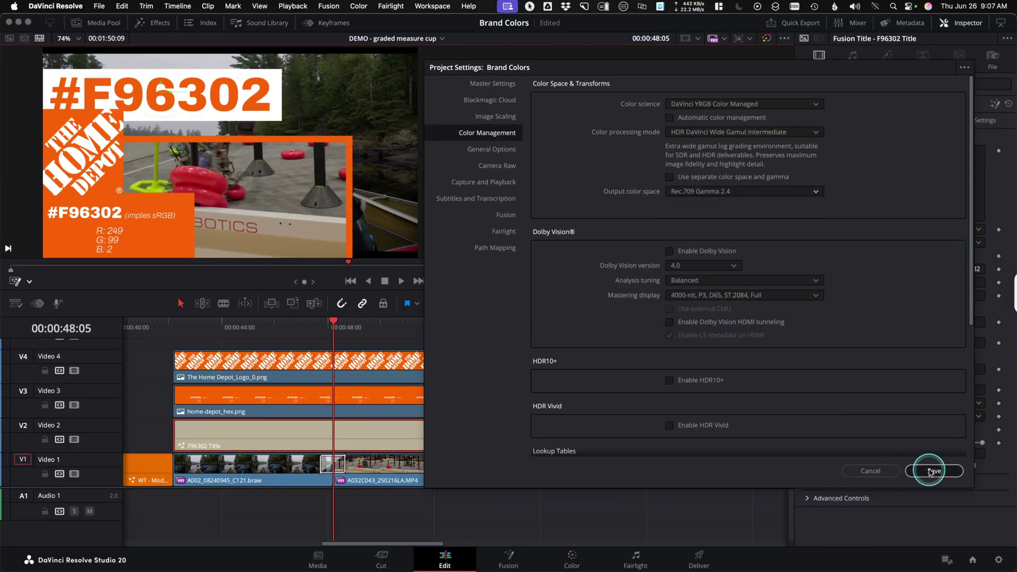
left_click(816, 191)
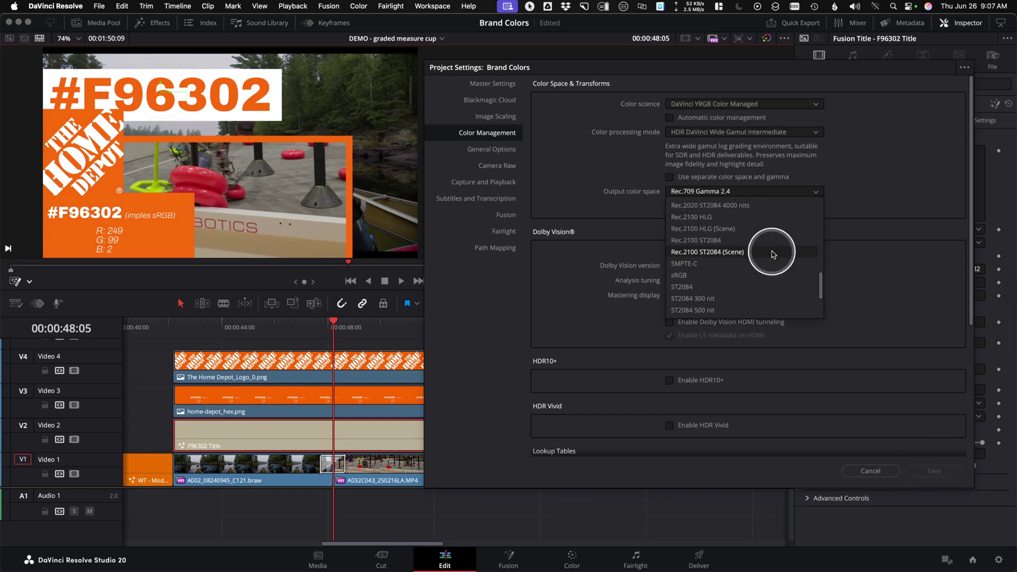
left_click(758, 275)
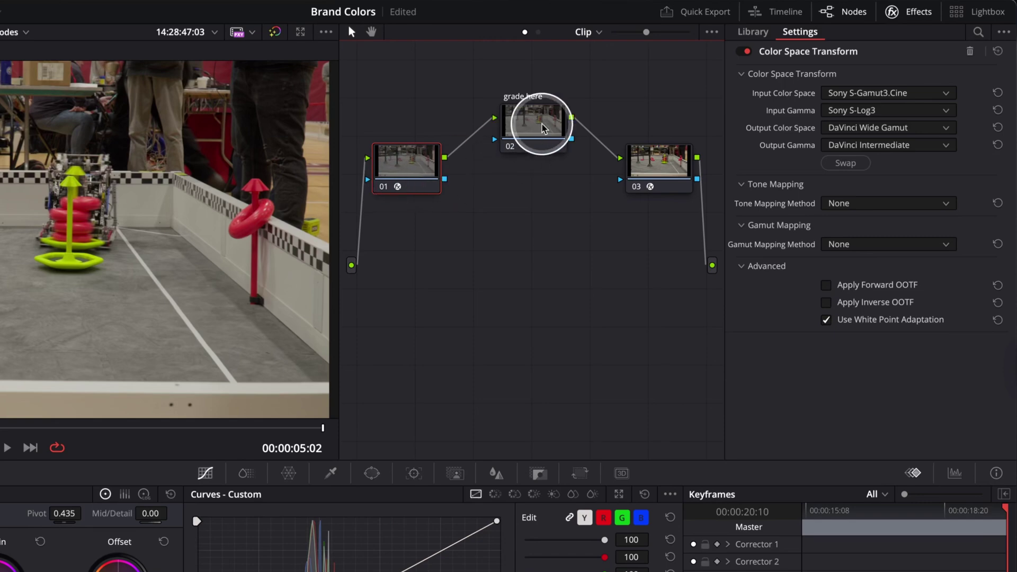
Step: Select the 'grade here' node 02, then node 03 to view its Wide Gamut Intermediate to Rec.709 transform
left_click(542, 127)
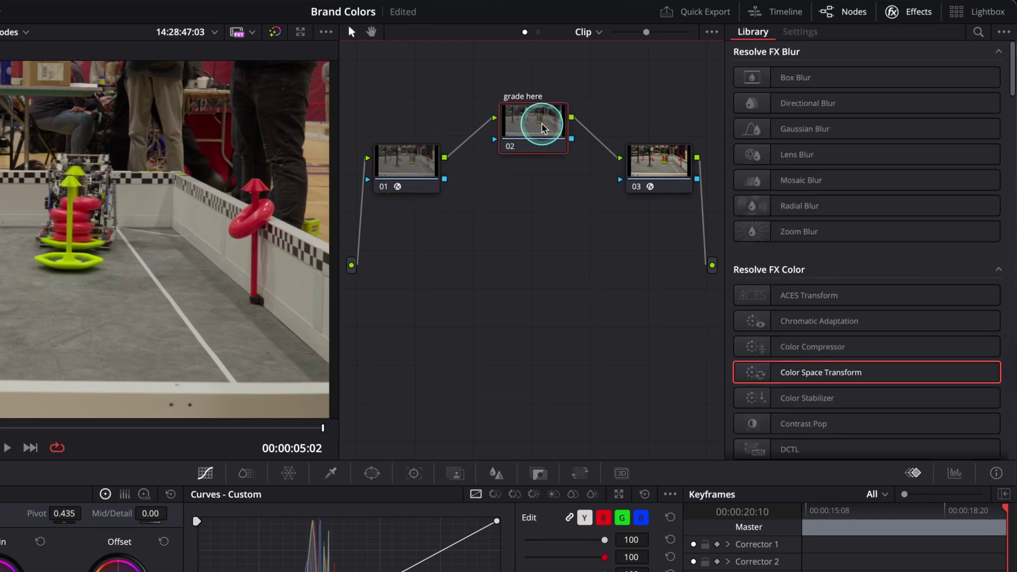
left_click(664, 171)
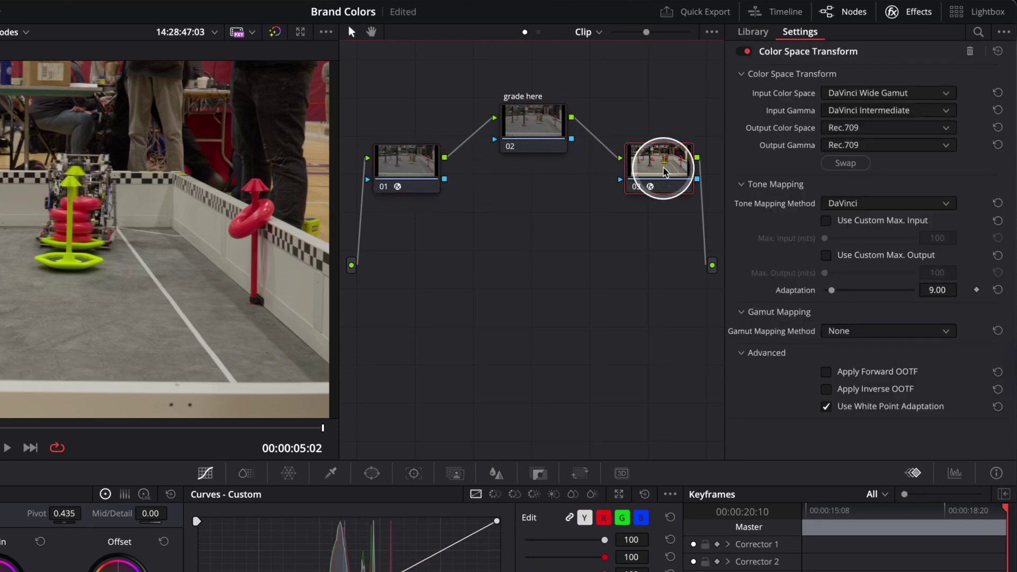